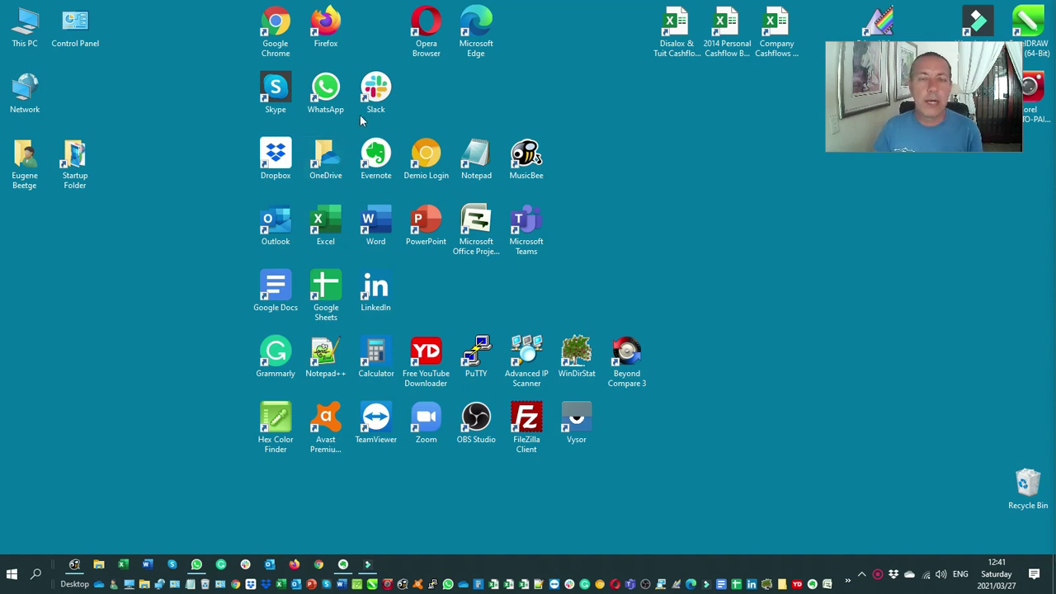
Launch Google Chrome from the desktop icon.
double_click(277, 33)
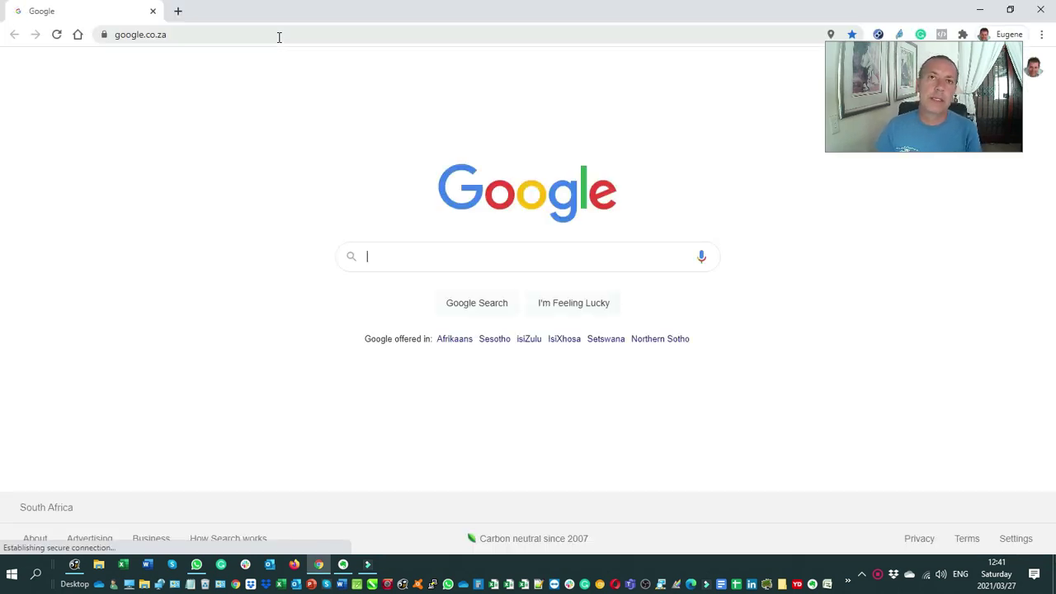
left_click(887, 145)
left_click_drag(888, 144, 913, 124)
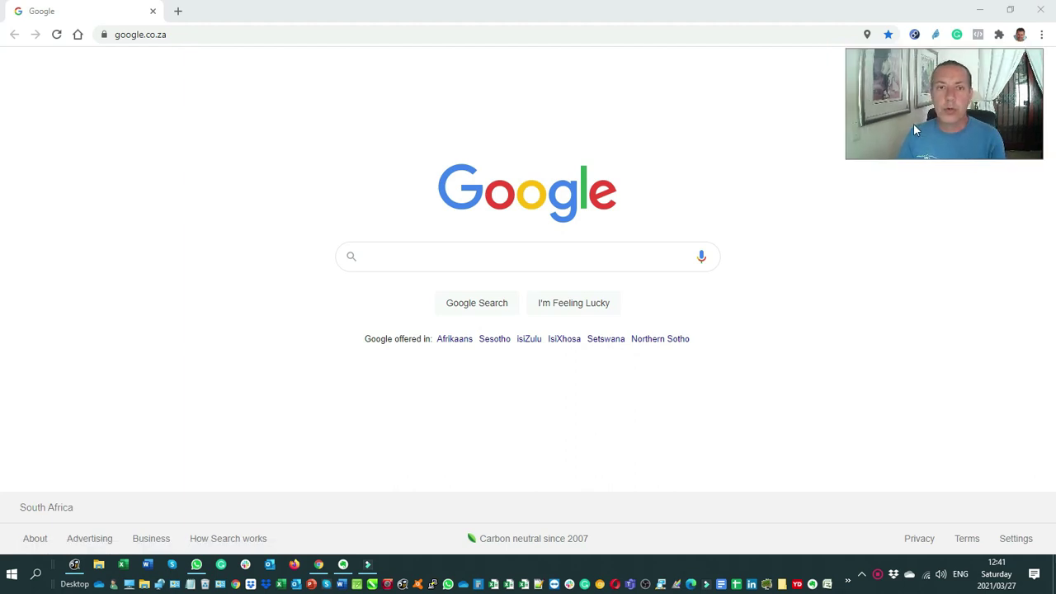
Run a Google search for 'google my maps'.
left_click(421, 261)
type("google ")
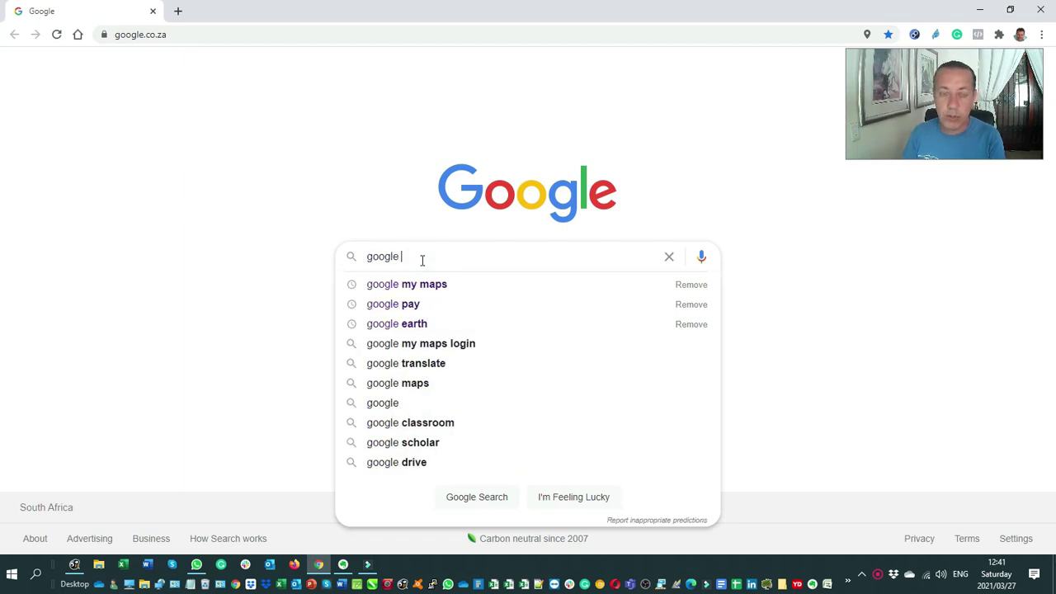
type("my maps")
key("Return")
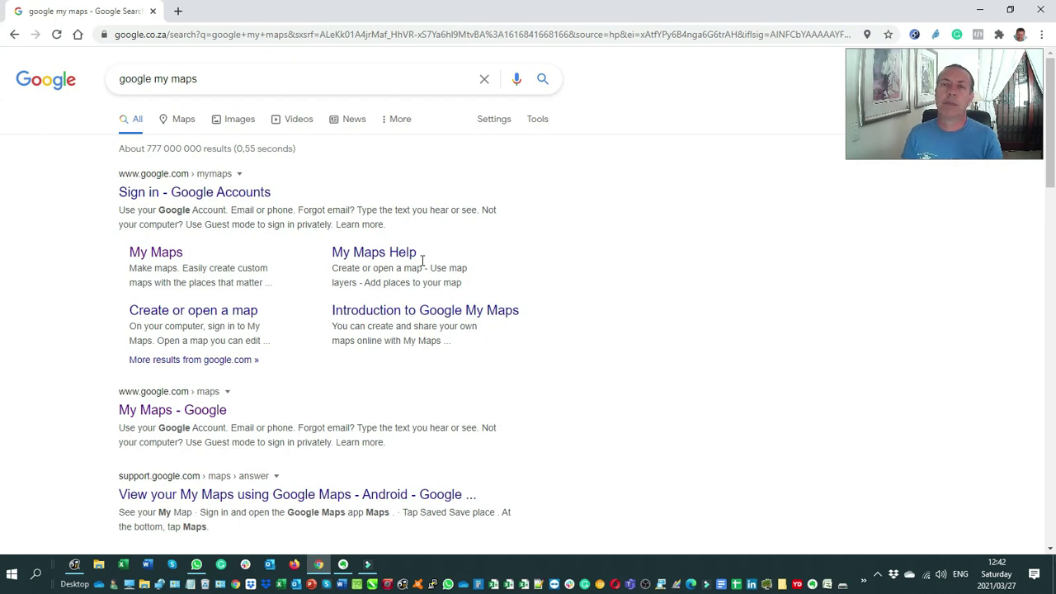
Open the My Maps About page via the 'My Maps' sitelink in the results.
left_click(169, 256)
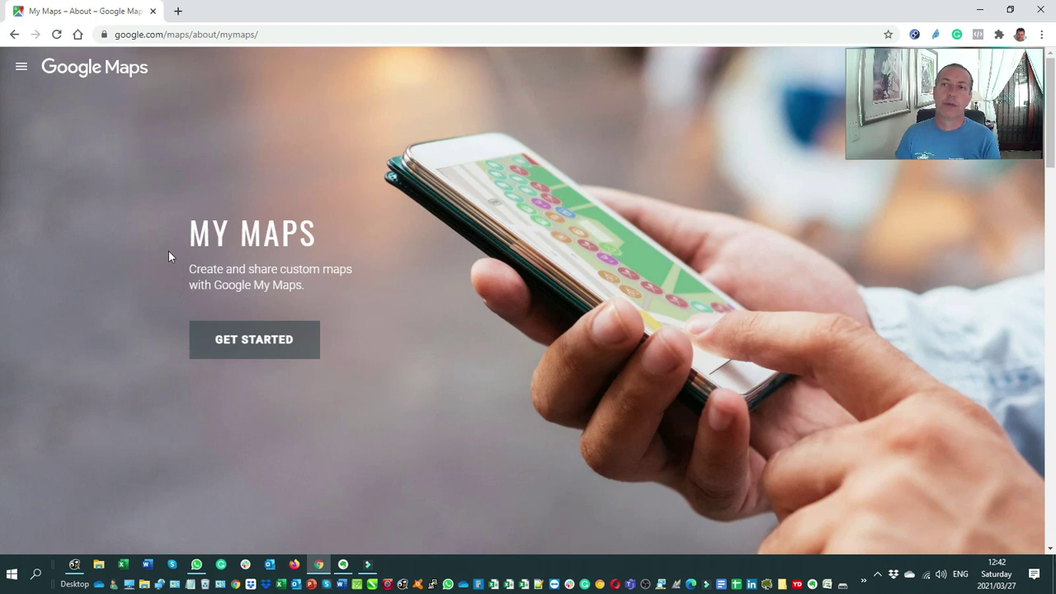
left_click(901, 153)
mouse_move(900, 153)
left_mouse_down()
mouse_move(894, 134)
mouse_move(885, 158)
left_mouse_up()
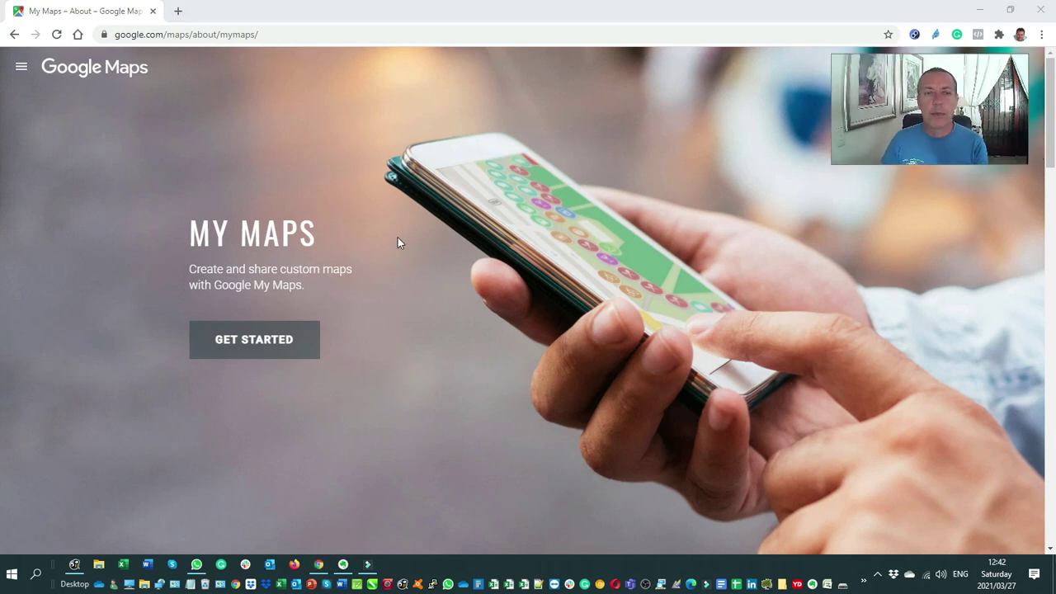
Search 'gogole maps' from the address bar and open the Google Maps result.
left_click(278, 35)
type("go")
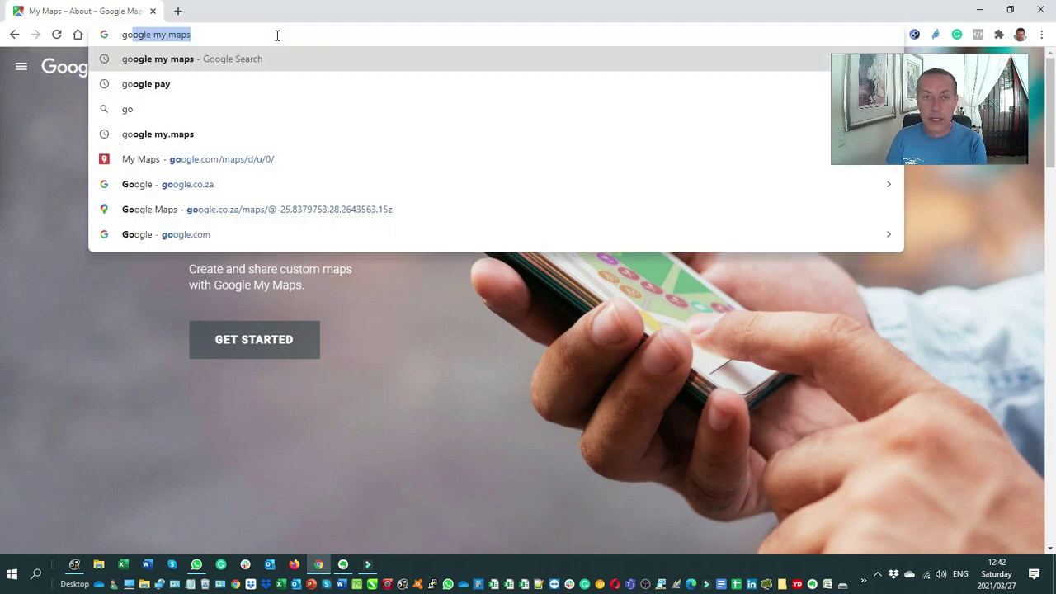
type("gole maps")
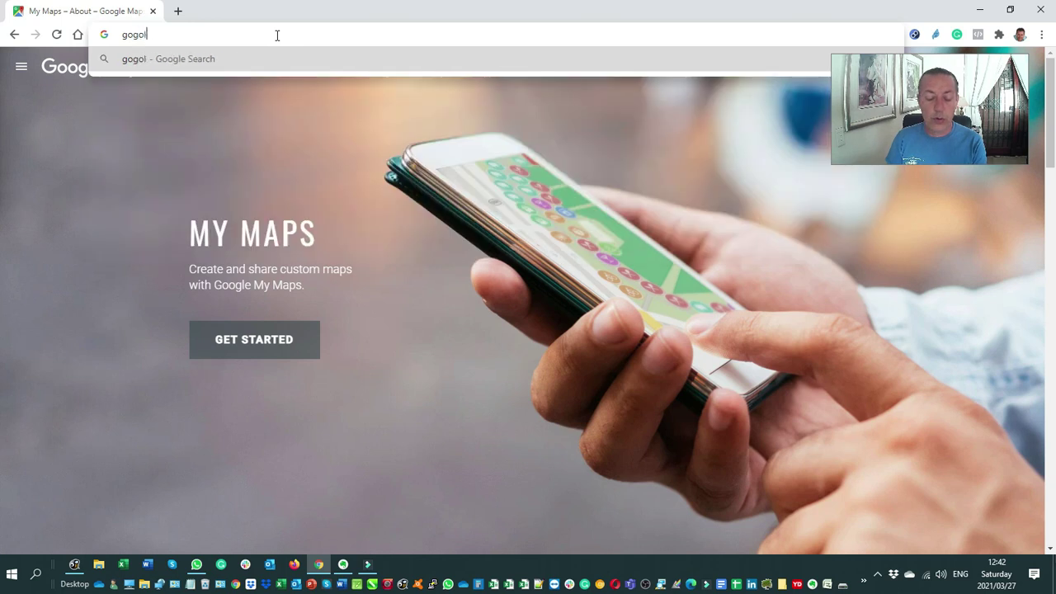
key("Return")
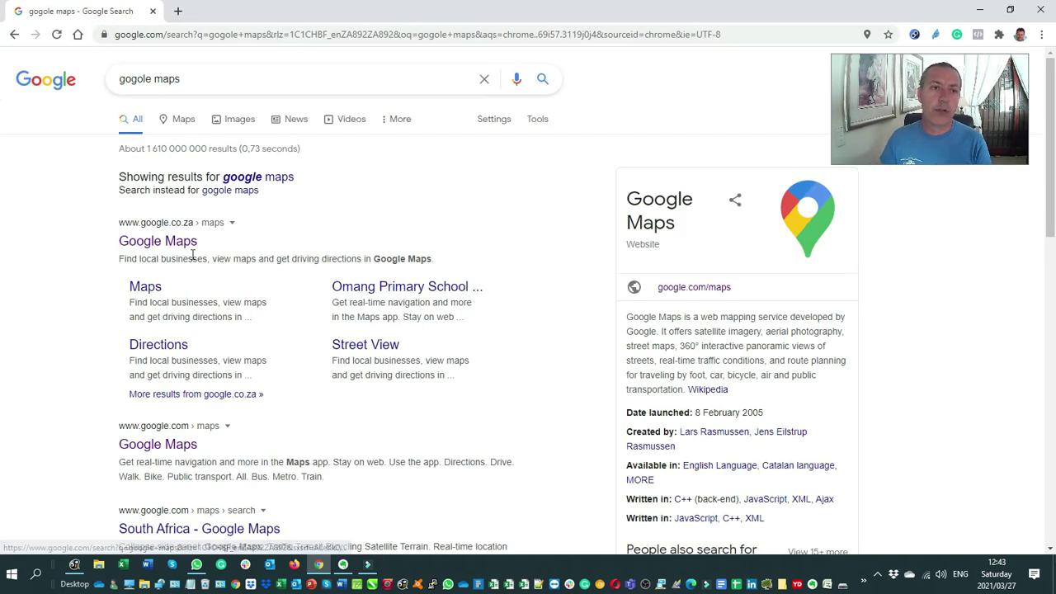
left_click(188, 241)
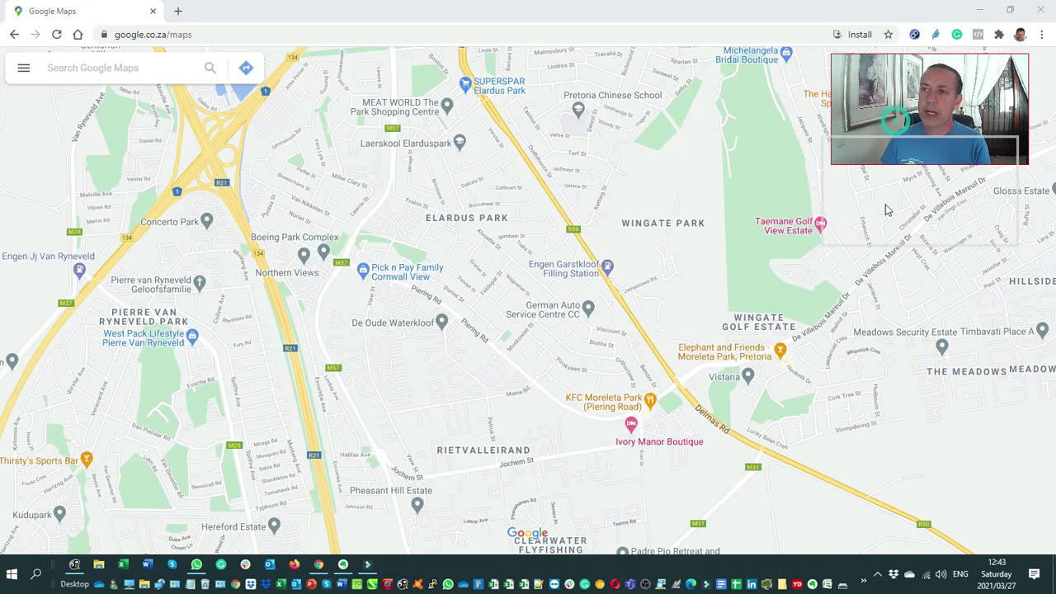
Zoom out and pan the map toward South Africa, checking a spot near Maseru.
mouse_move(921, 101)
left_mouse_down()
mouse_move(914, 149)
mouse_move(932, 104)
left_mouse_up()
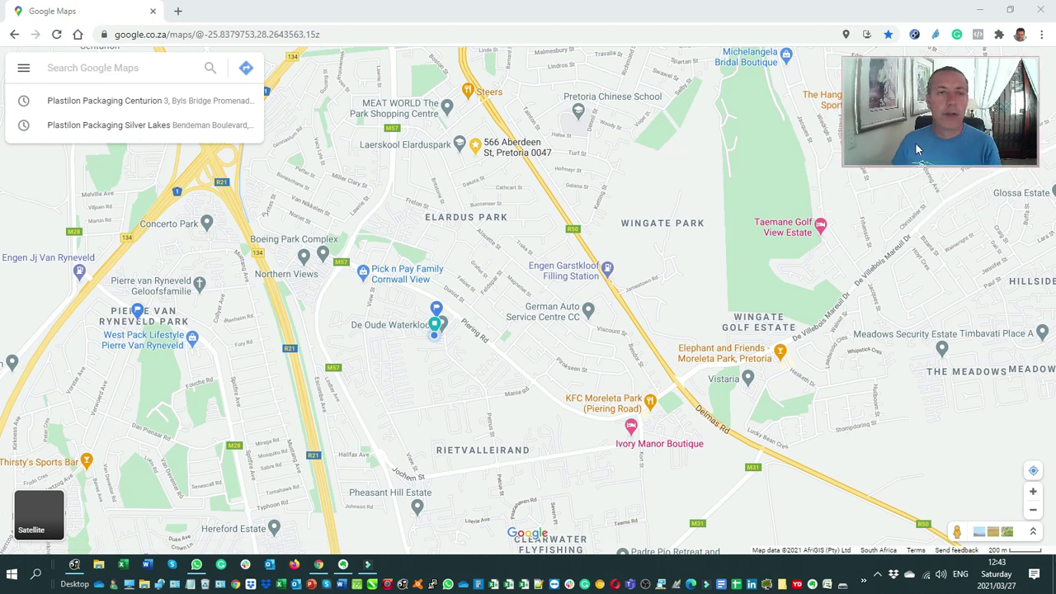
scroll(498, 372, "down", 2)
scroll(497, 372, "down", 2)
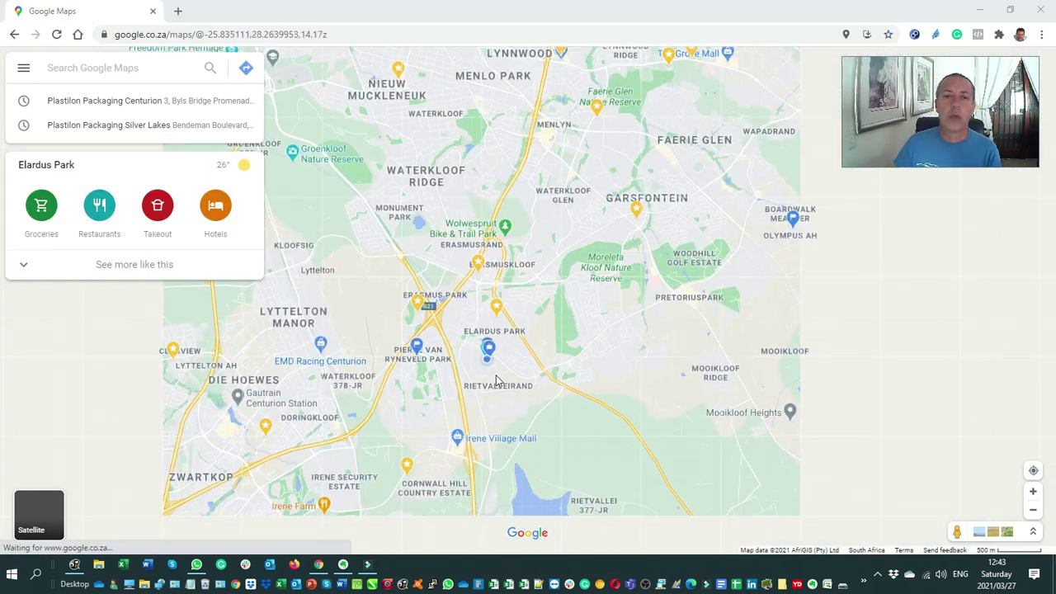
scroll(511, 433, "down", 2)
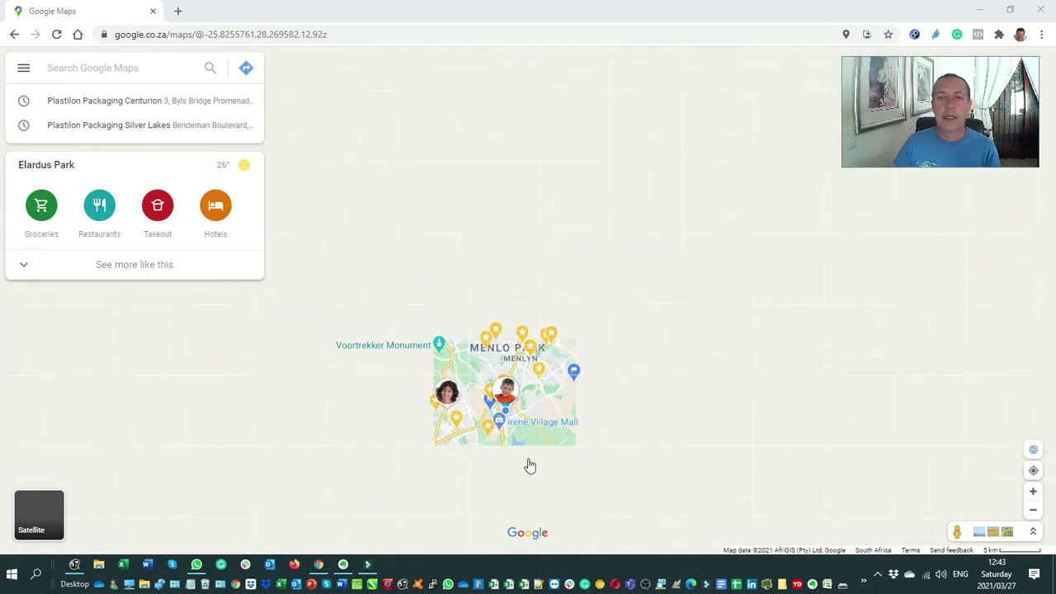
left_click_drag(526, 461, 655, 267)
scroll(561, 354, "down", 6)
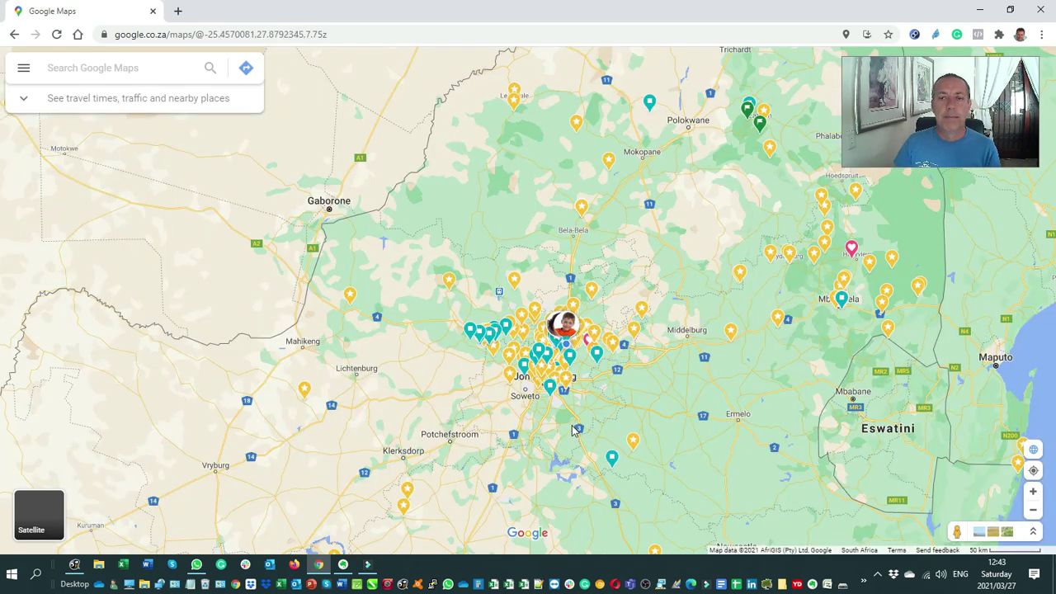
left_click_drag(566, 432, 634, 280)
scroll(634, 281, "down", 3)
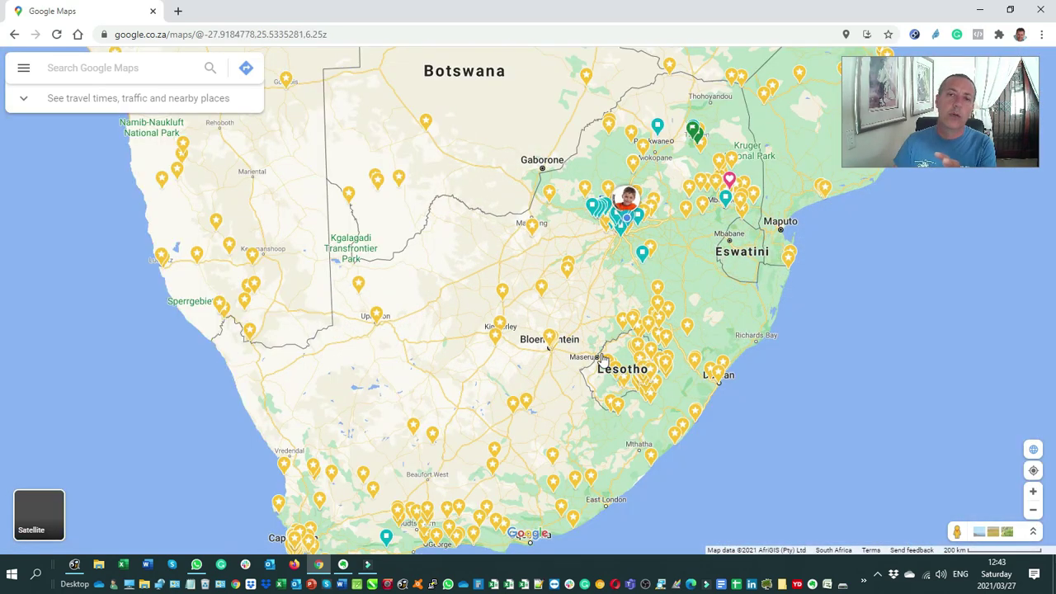
left_click(602, 360)
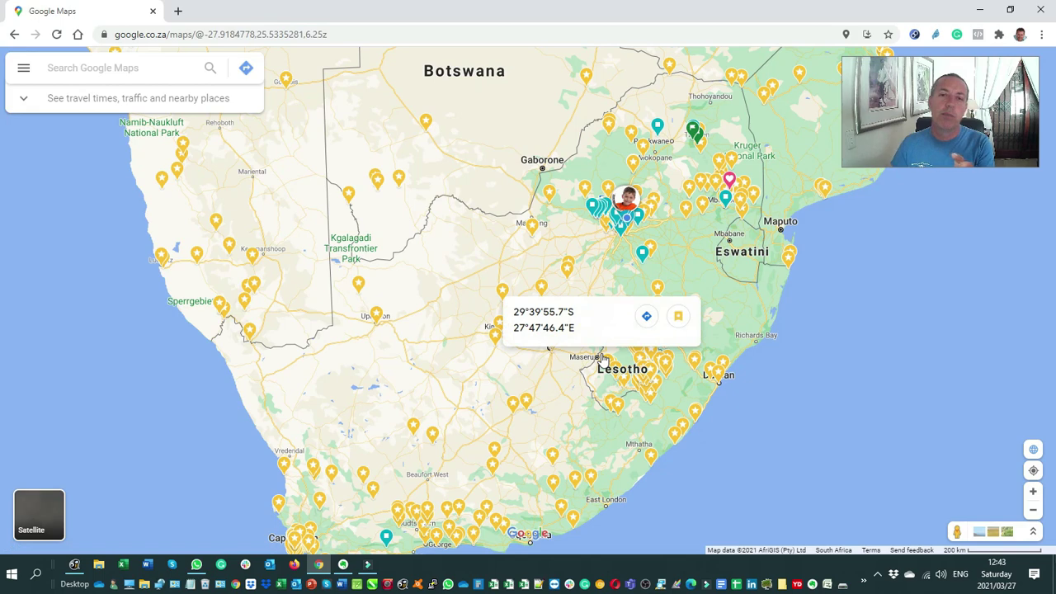
left_click(690, 260)
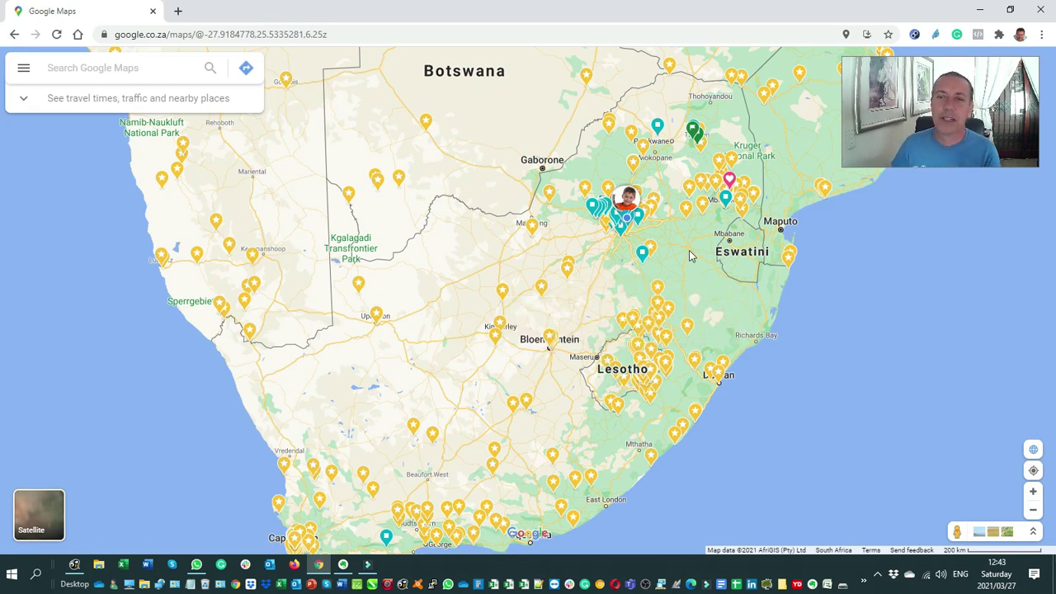
scroll(643, 382, "up", 2)
scroll(751, 272, "down", 2)
scroll(706, 377, "down", 5)
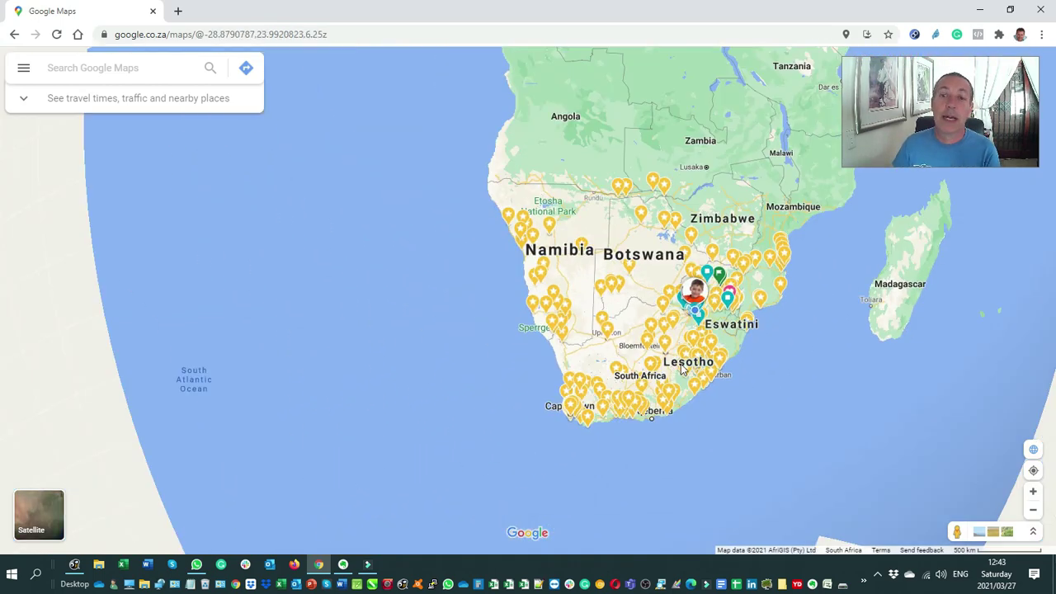
Rotate the globe until southern Africa is centred and zoom to fit South Africa.
left_click_drag(582, 312, 474, 470)
left_click_drag(577, 364, 536, 331)
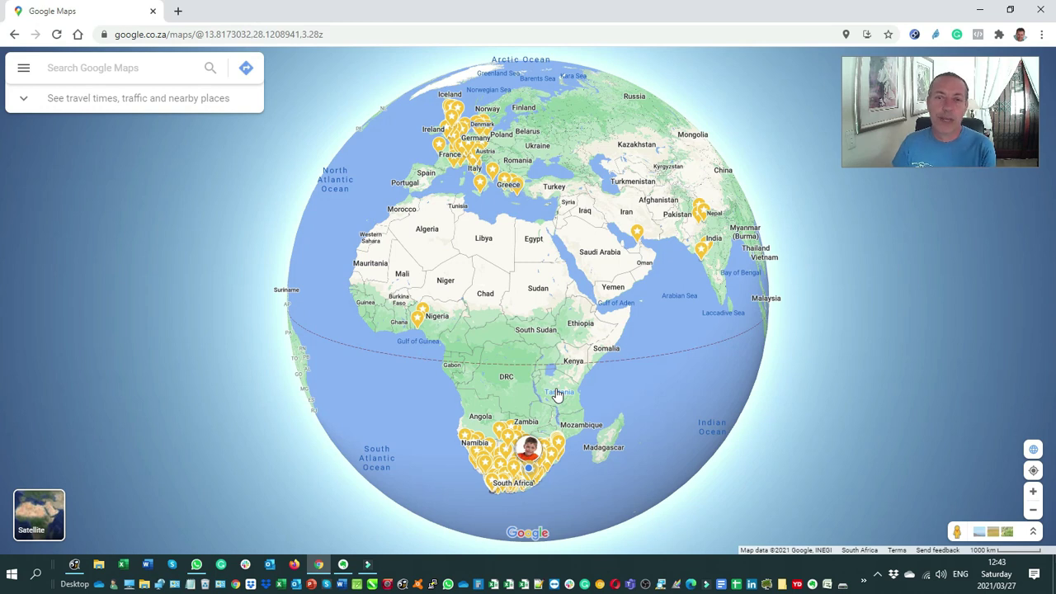
left_click_drag(518, 306, 610, 306)
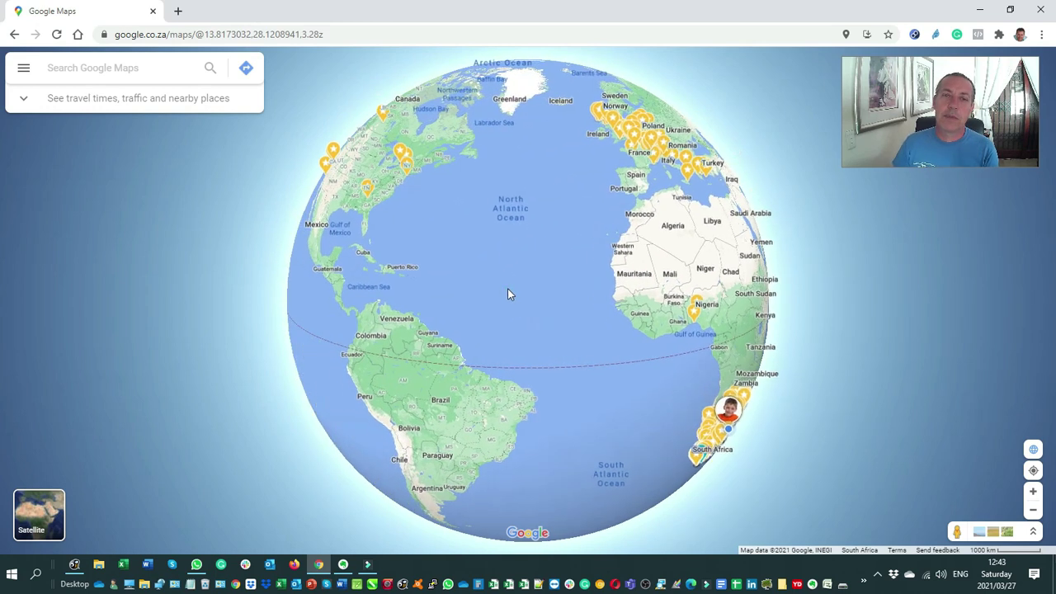
left_click_drag(506, 292, 643, 344)
left_click_drag(742, 314, 544, 321)
scroll(615, 388, "up", 3)
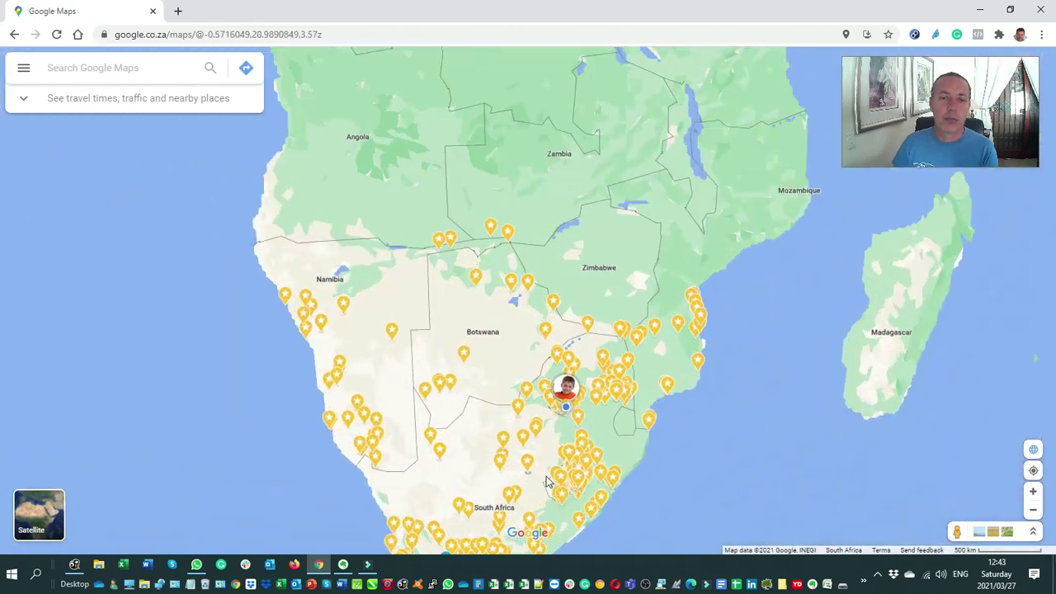
scroll(624, 431, "down", 2)
left_click_drag(624, 431, 546, 445)
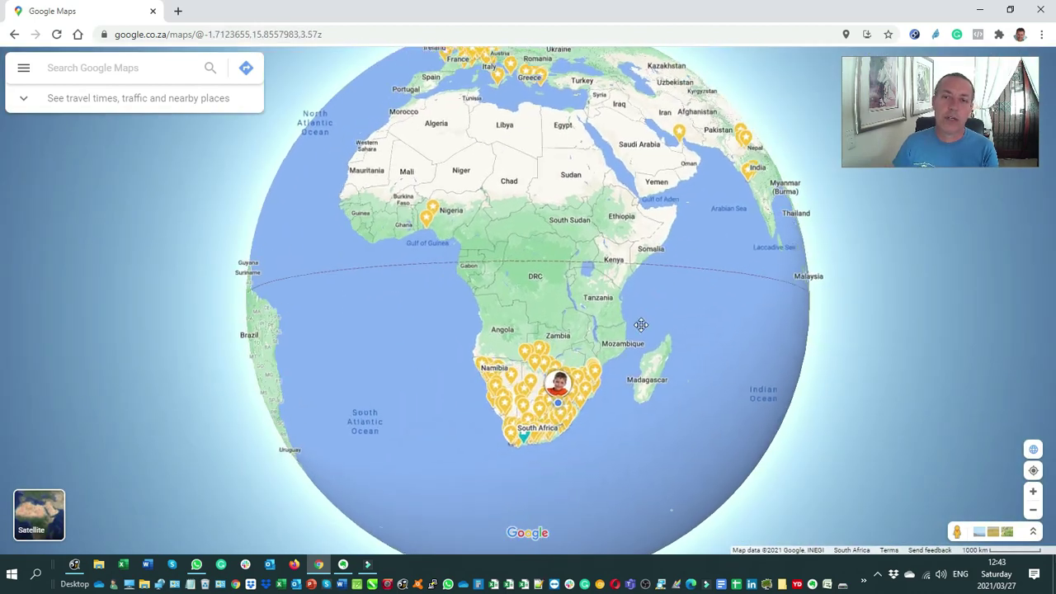
scroll(548, 444, "up", 2)
scroll(555, 439, "up", 2)
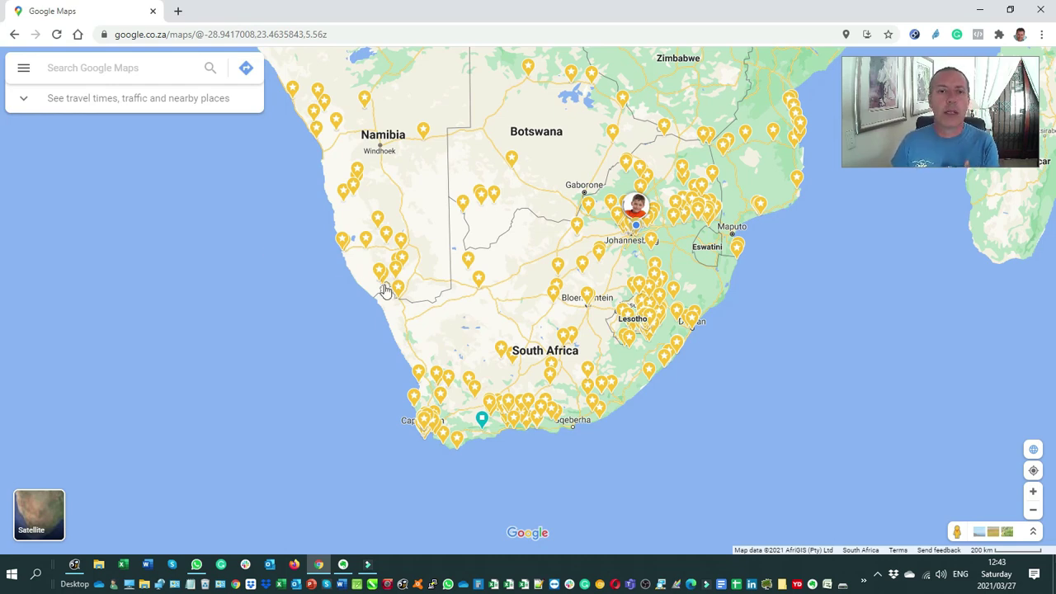
scroll(381, 290, "up", 1)
scroll(474, 304, "down", 3)
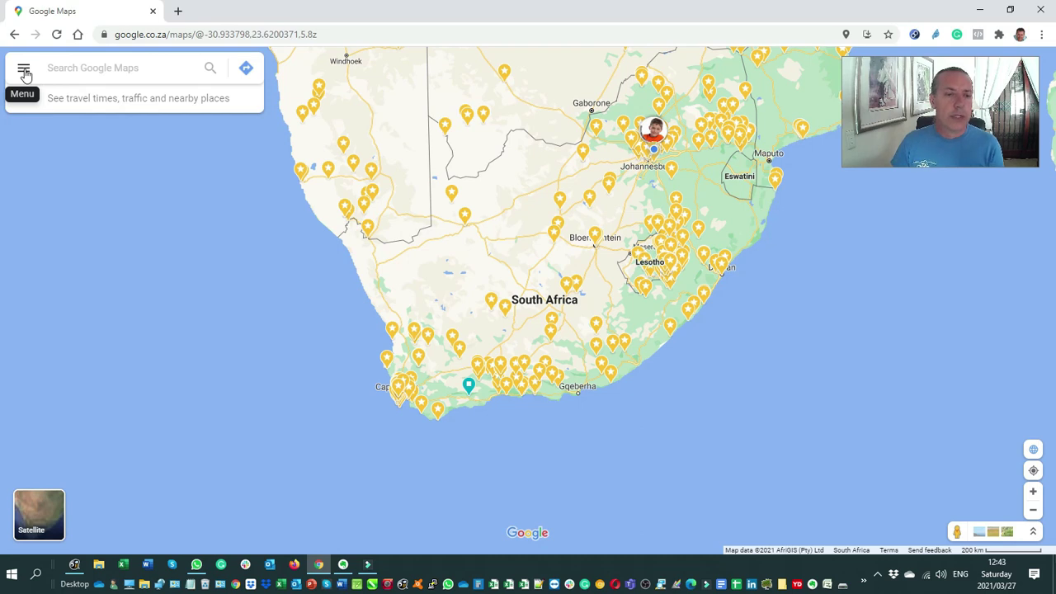
Open SEE ALL YOUR MAPS from the Maps list under Your places.
left_click(24, 72)
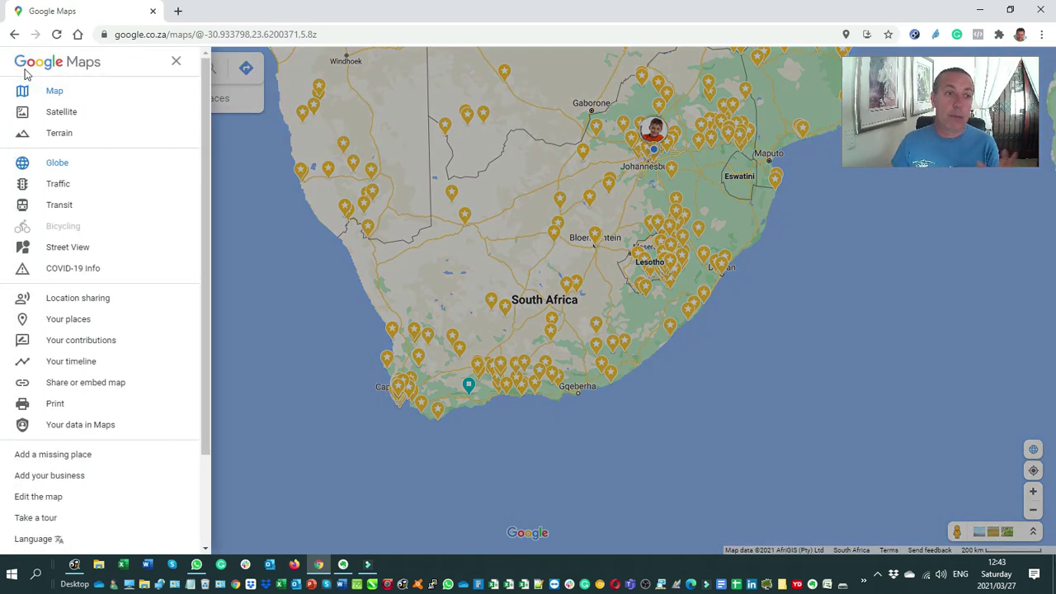
left_click(67, 319)
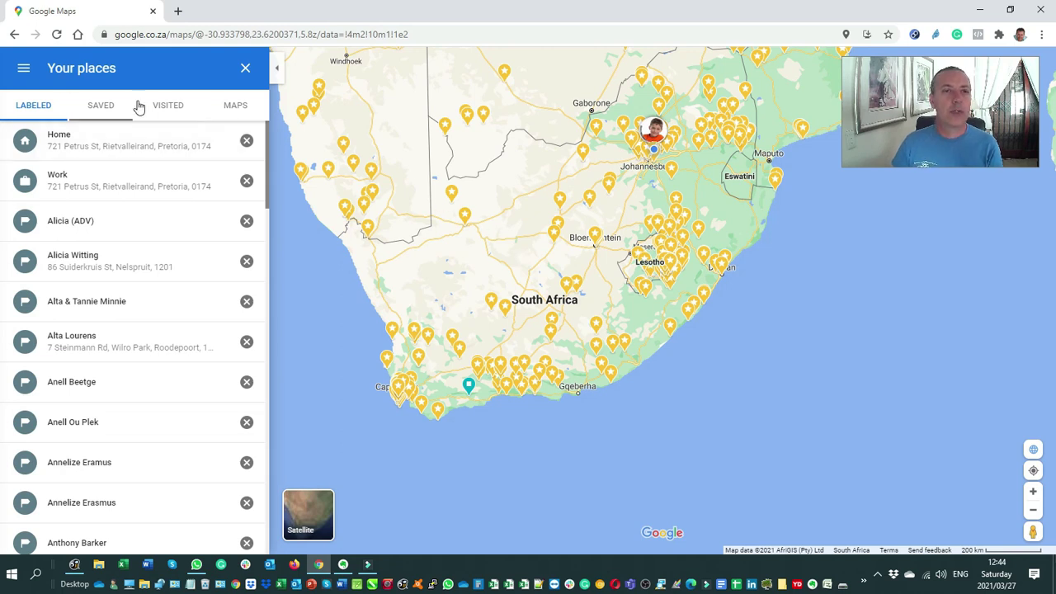
left_click(235, 109)
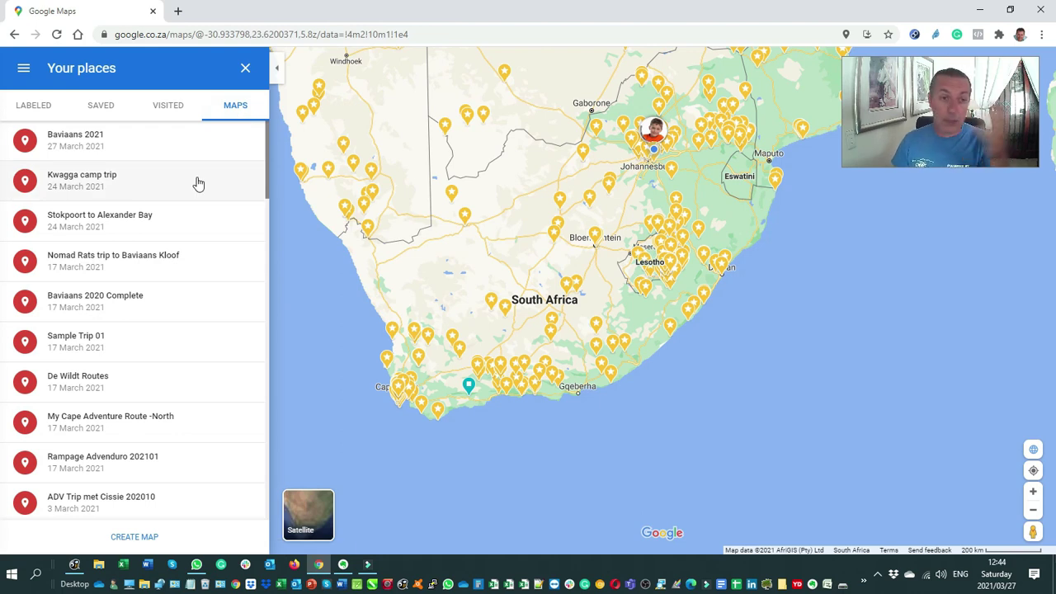
scroll(203, 206, "down", 15)
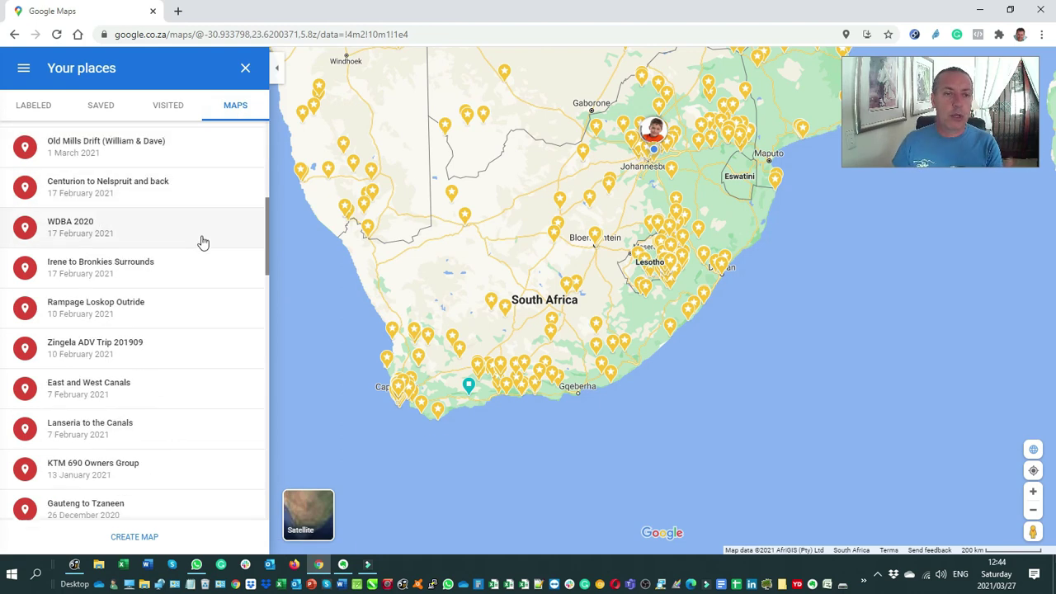
scroll(207, 256, "down", 5)
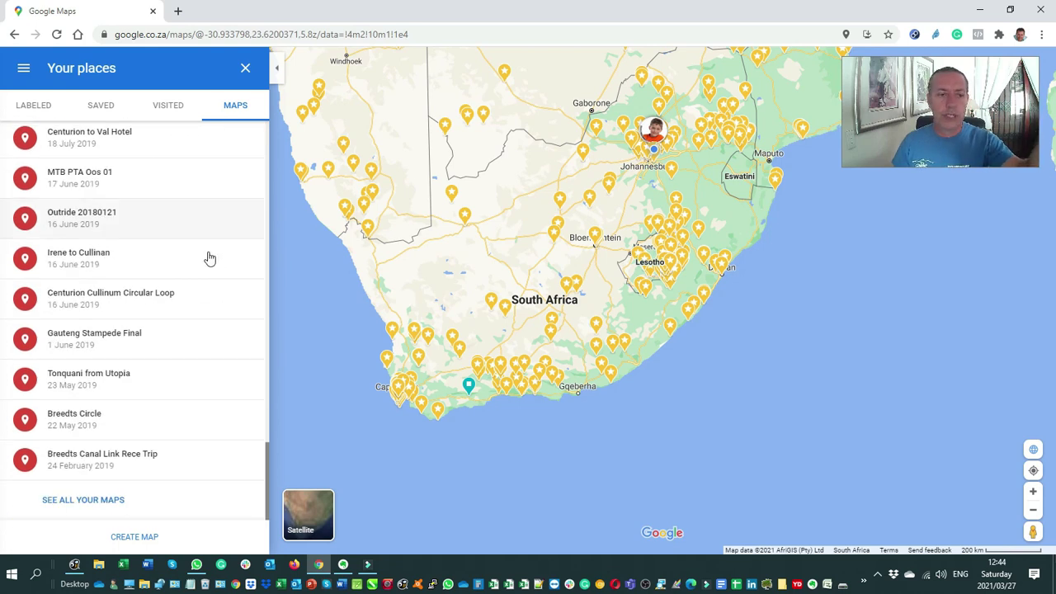
left_click(111, 501)
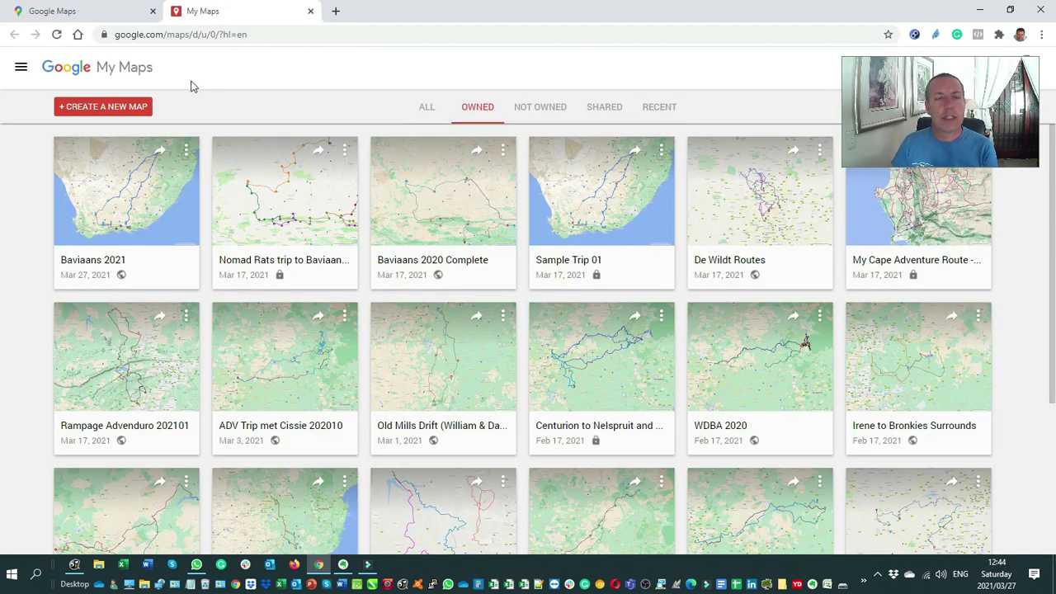
Close the Google Maps tab and bookmark the My Maps page.
left_click_drag(165, 70, 95, 70)
left_click(181, 72)
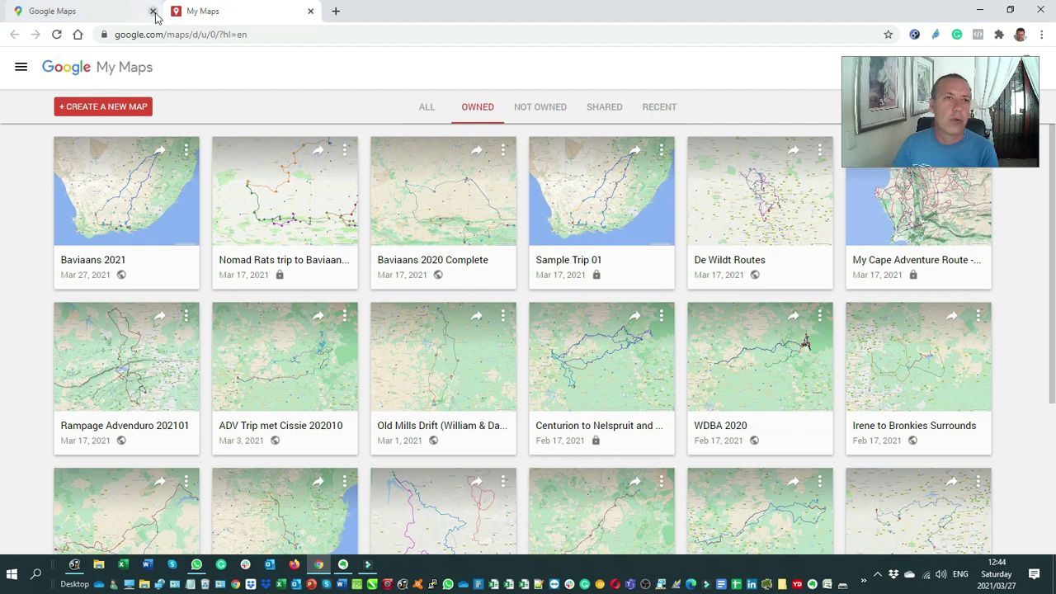
left_click(153, 12)
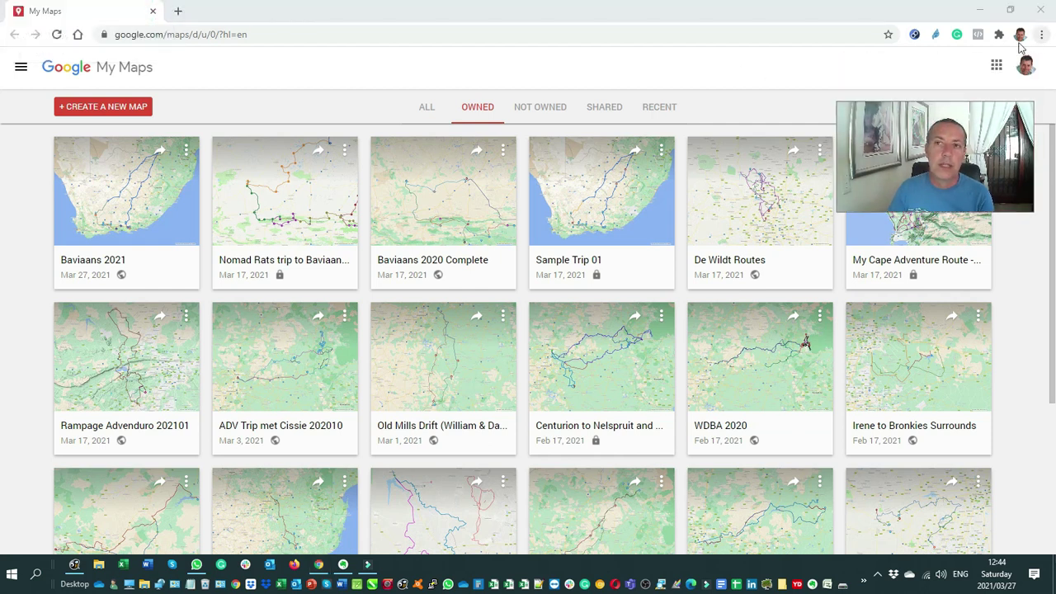
left_click(887, 36)
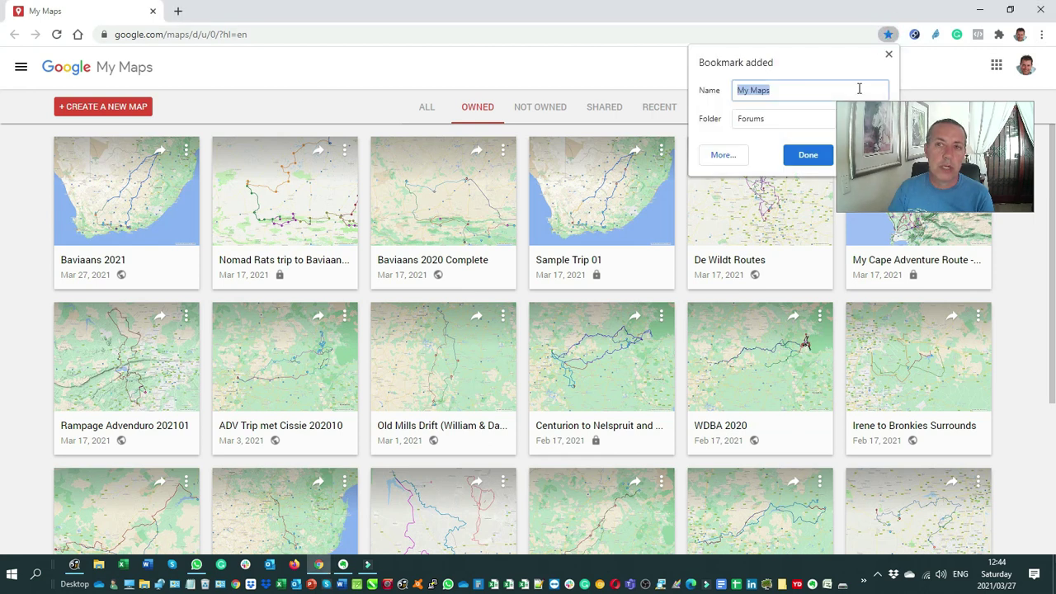
left_click(815, 156)
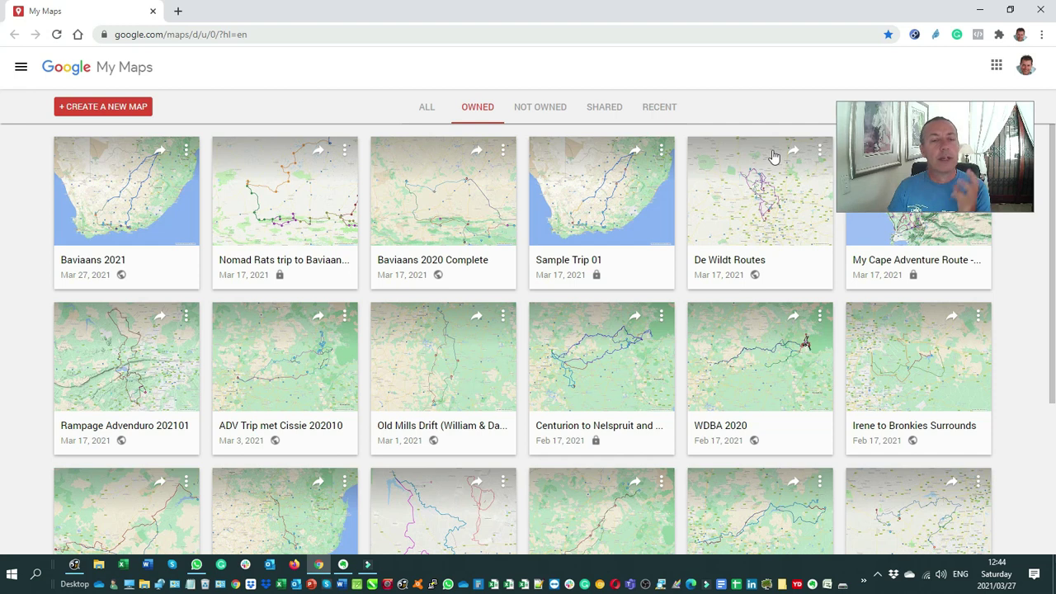
Scroll through the owned maps, then switch the gallery to the ALL tab.
left_click_drag(933, 157, 941, 61)
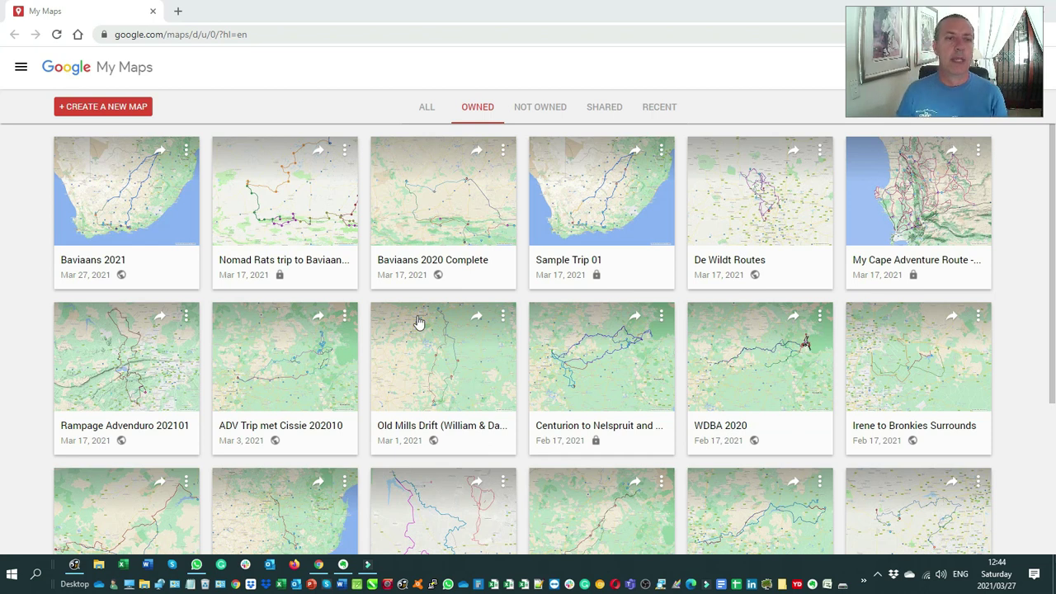
scroll(330, 321, "down", 4)
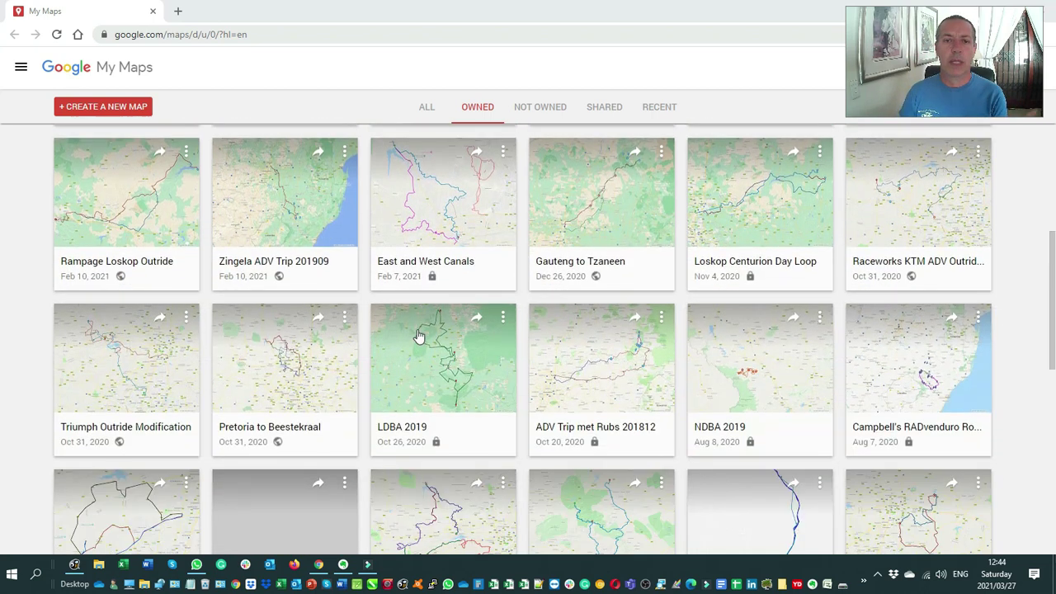
scroll(418, 336, "down", 2)
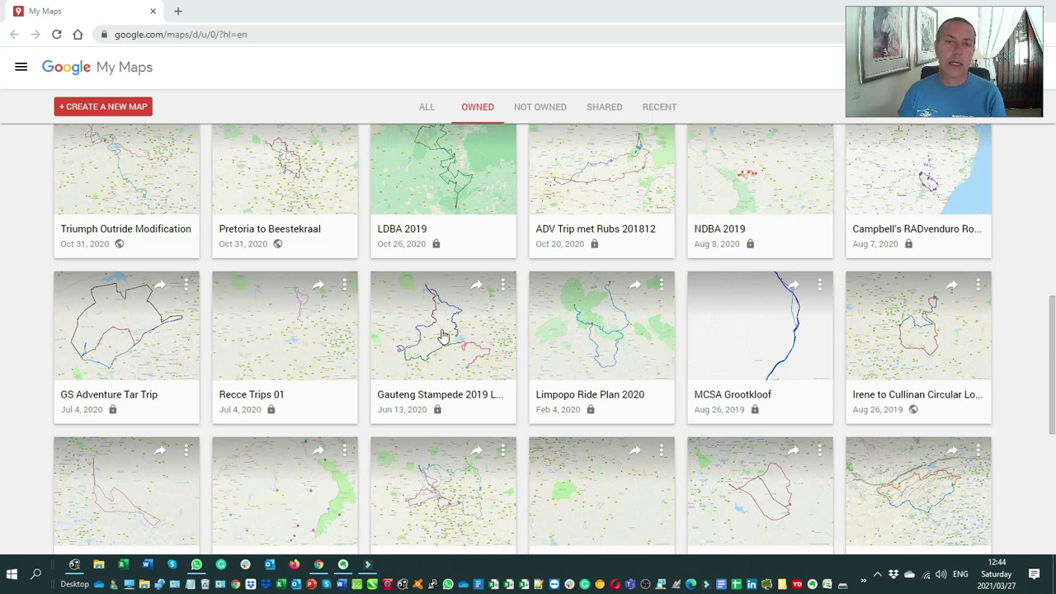
scroll(443, 337, "down", 3)
scroll(443, 337, "down", 1)
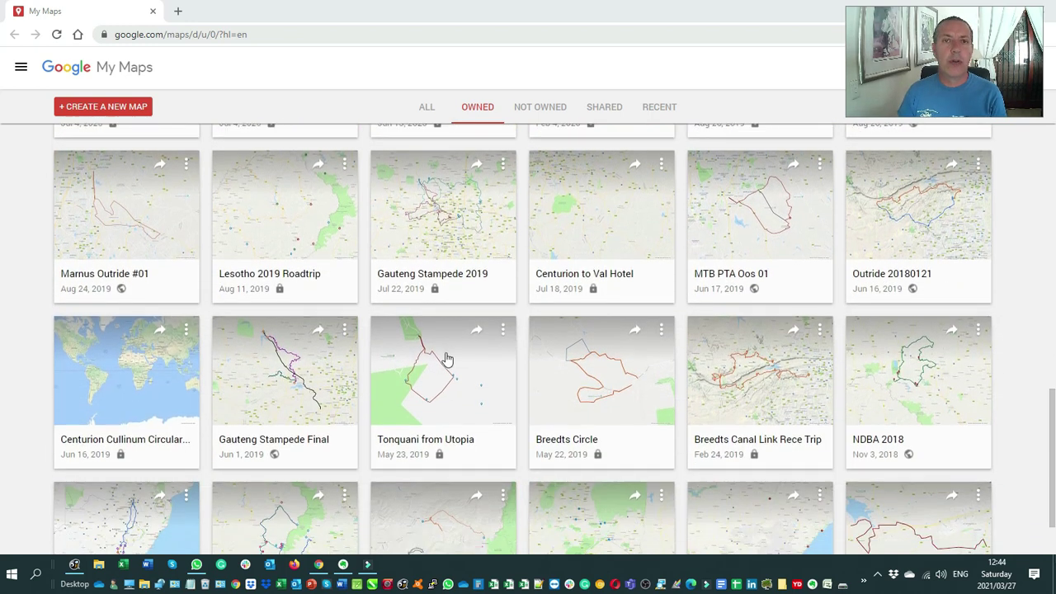
scroll(445, 350, "up", 1)
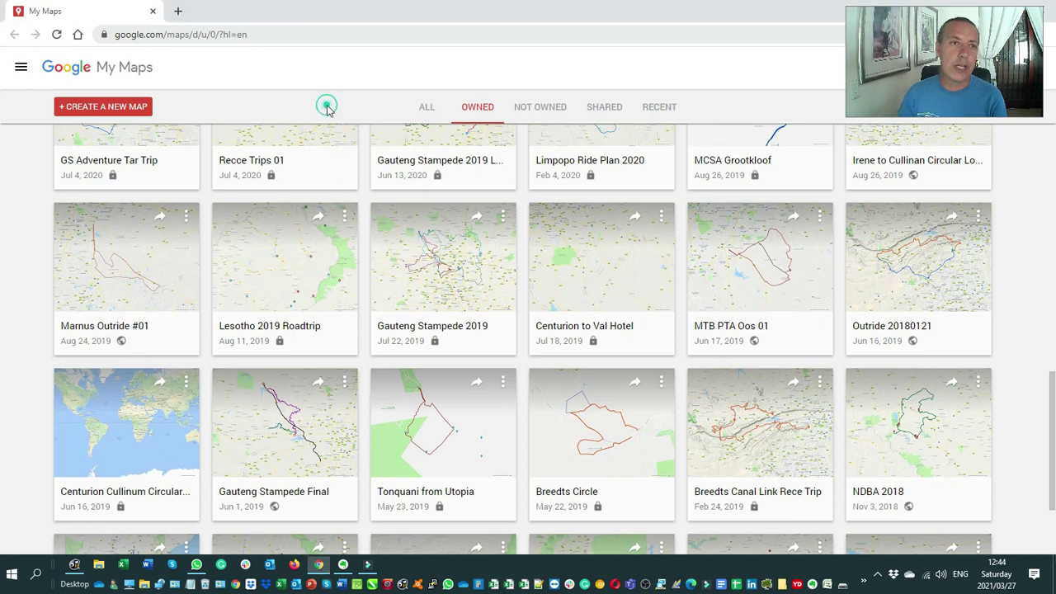
left_click(424, 109)
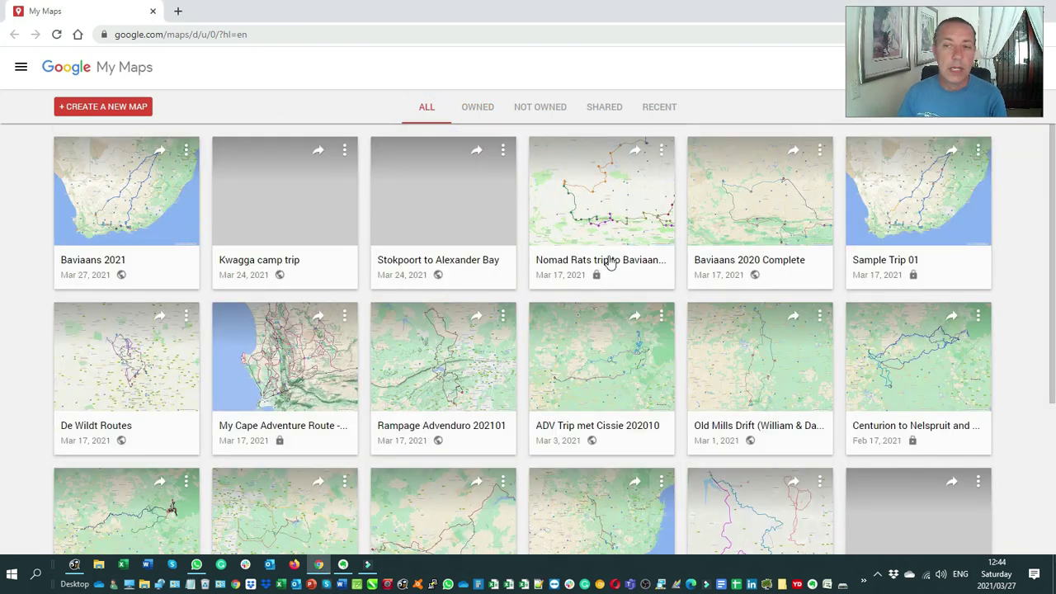
Check the OWNED and SHARED tabs, then open the Cape Adventure Route -North map.
scroll(494, 294, "down", 3)
scroll(496, 295, "up", 3)
scroll(495, 294, "down", 10)
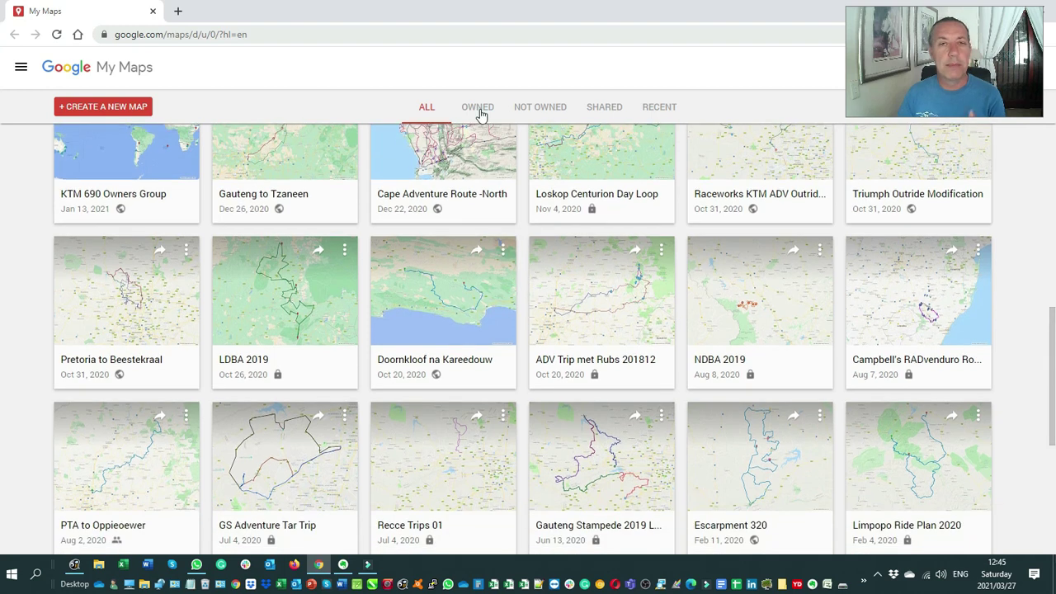
left_click(478, 111)
left_click(605, 110)
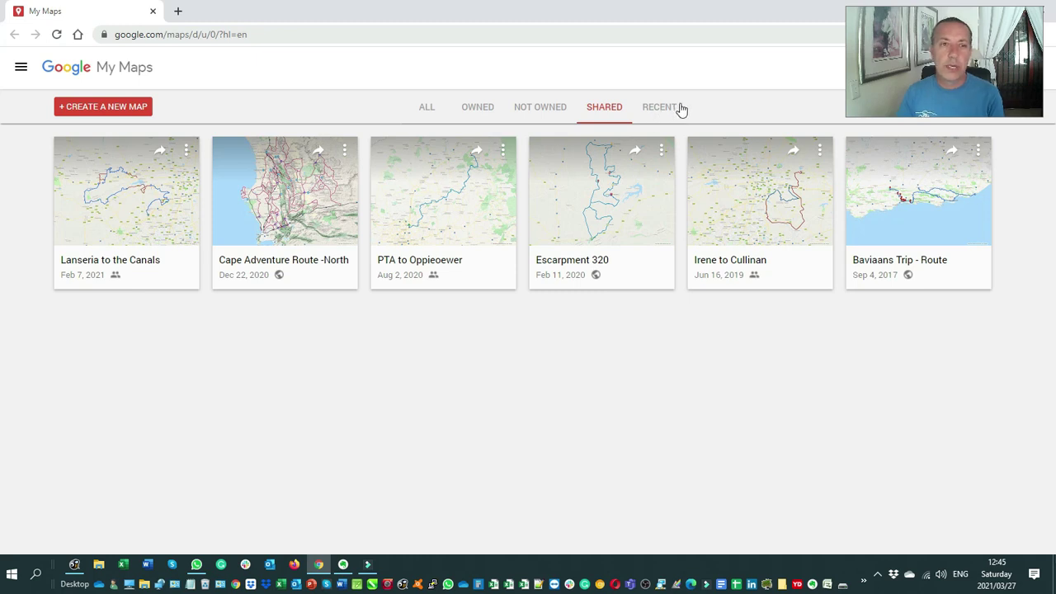
left_click(277, 262)
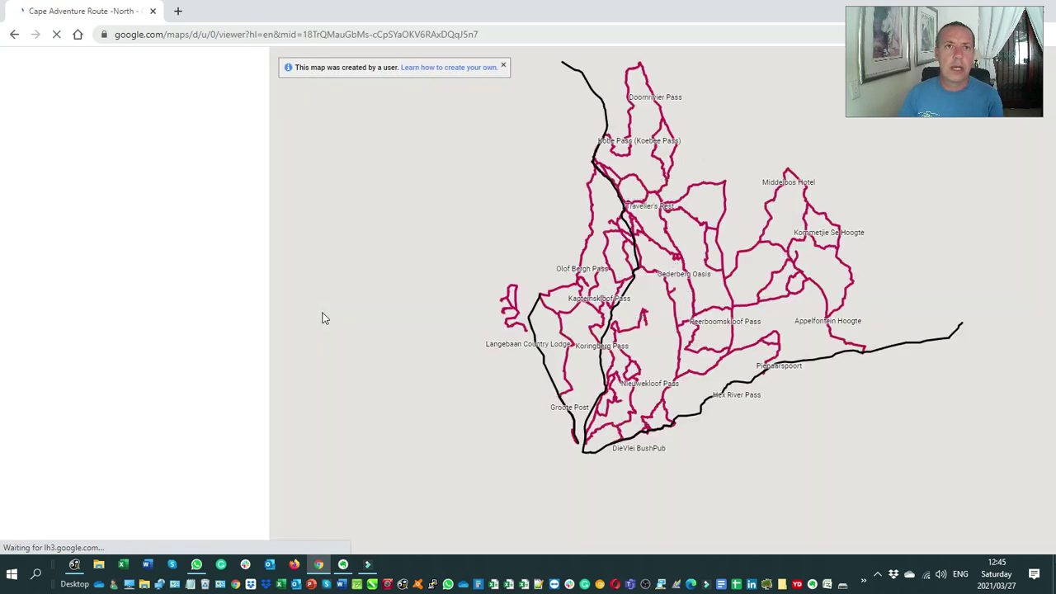
Zoom in and out on the Cape Adventure Route map, then go back to the gallery.
scroll(694, 335, "up", 2)
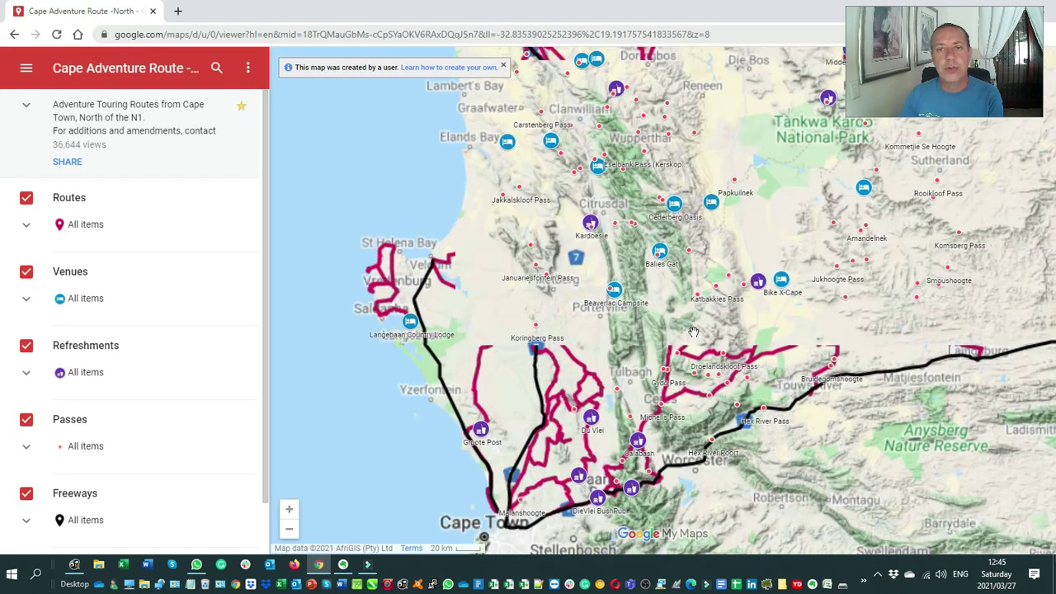
scroll(696, 330, "down", 2)
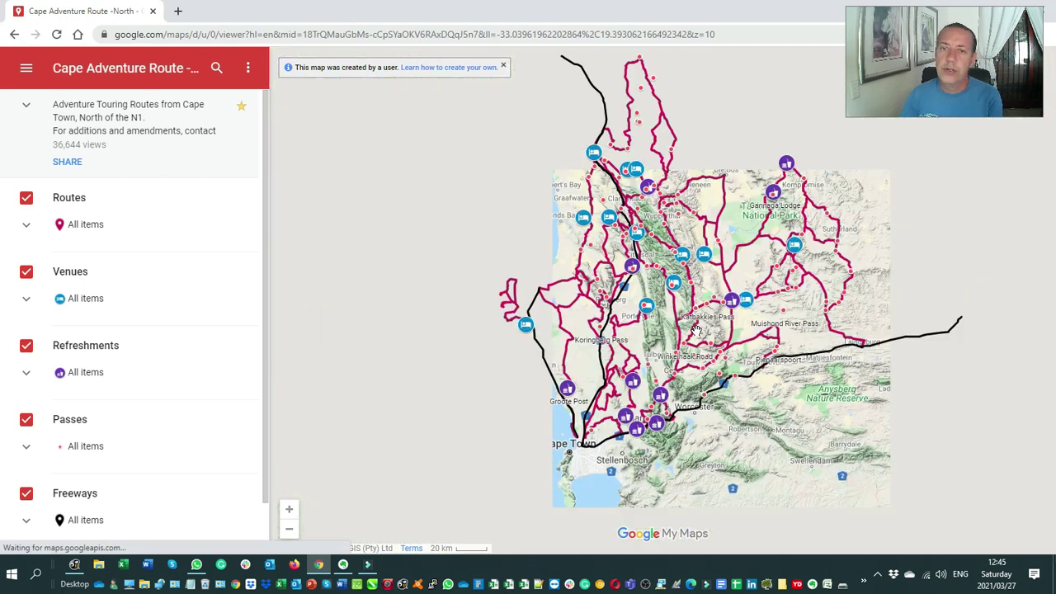
left_click(14, 35)
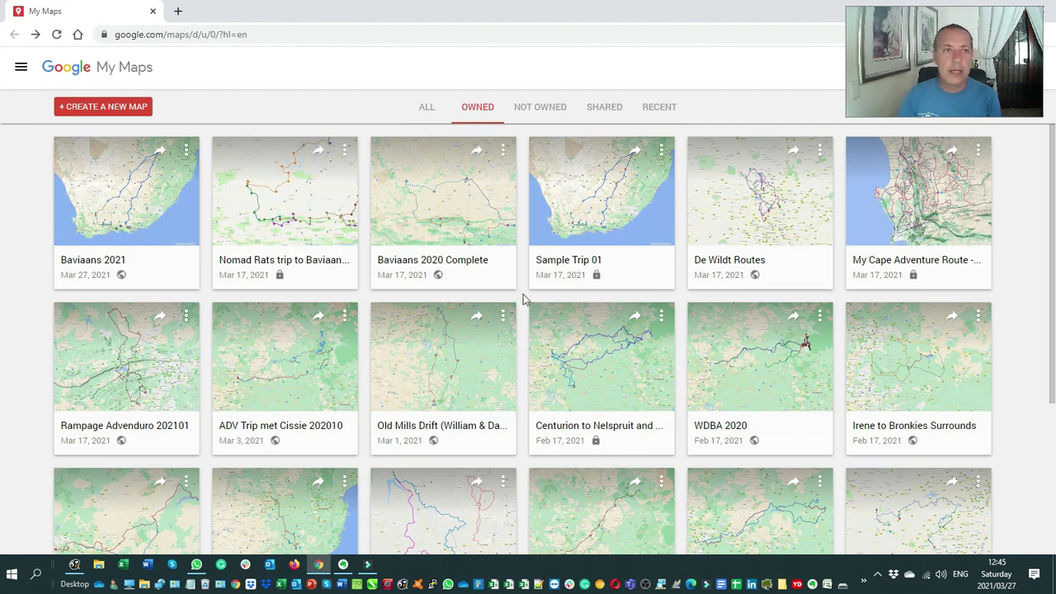
Create a new map and zoom in on South Africa.
left_click(115, 113)
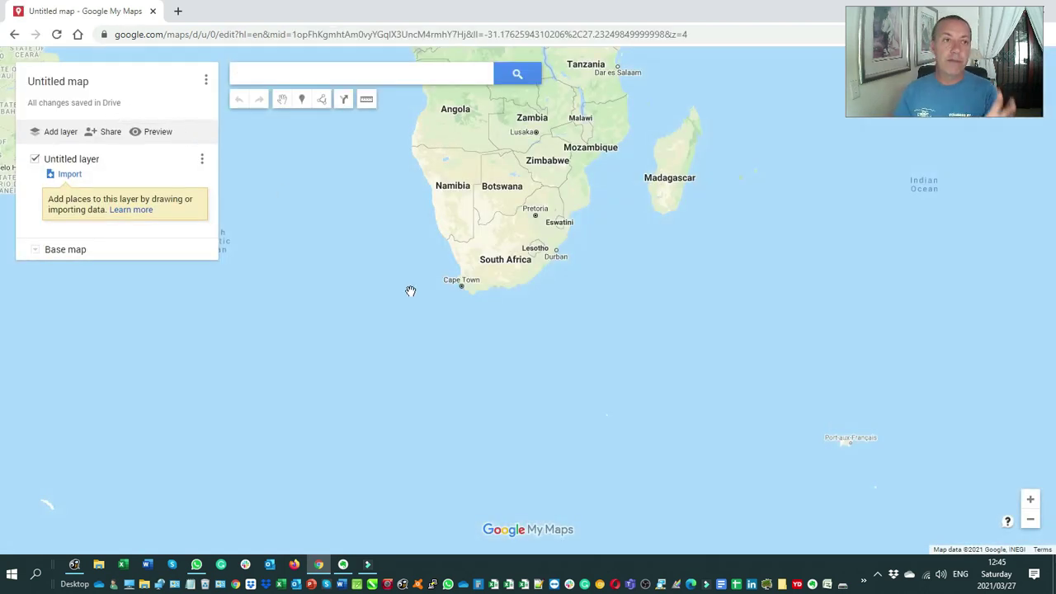
scroll(490, 262, "up", 3)
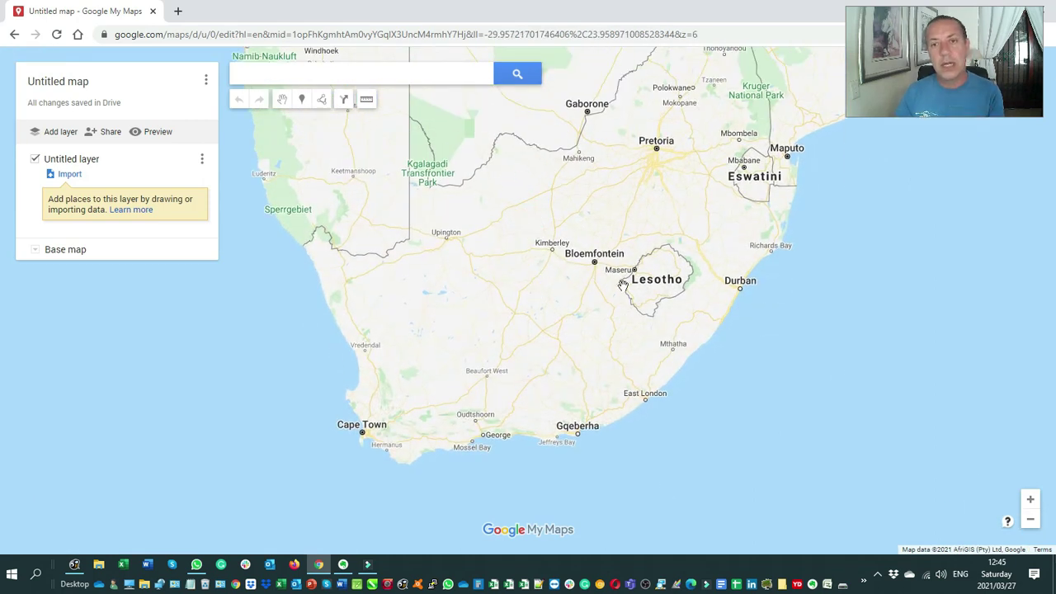
left_click_drag(631, 268, 632, 291)
scroll(657, 233, "up", 1)
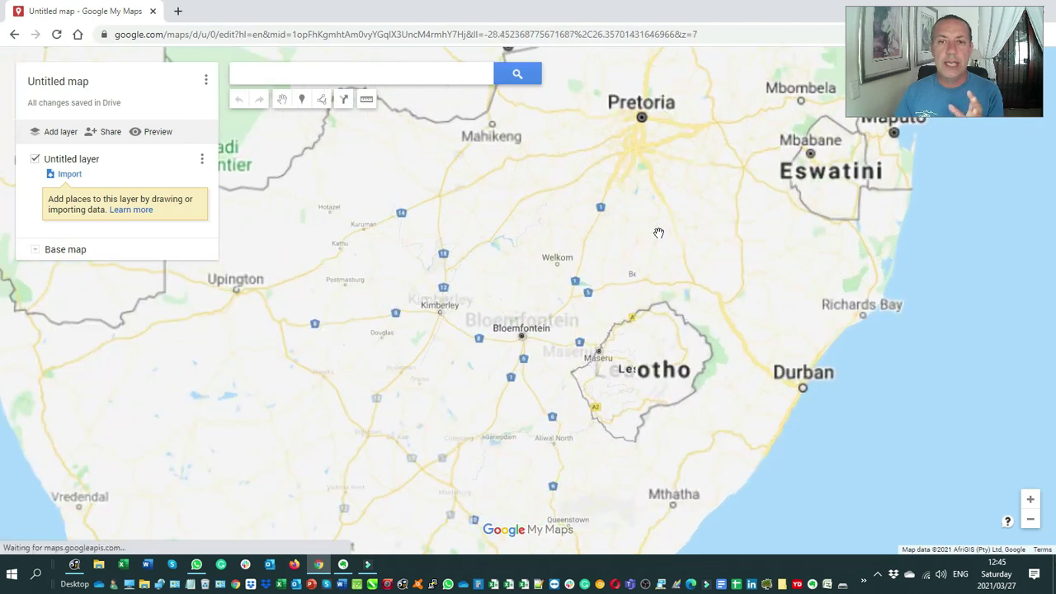
left_click_drag(625, 241, 718, 240)
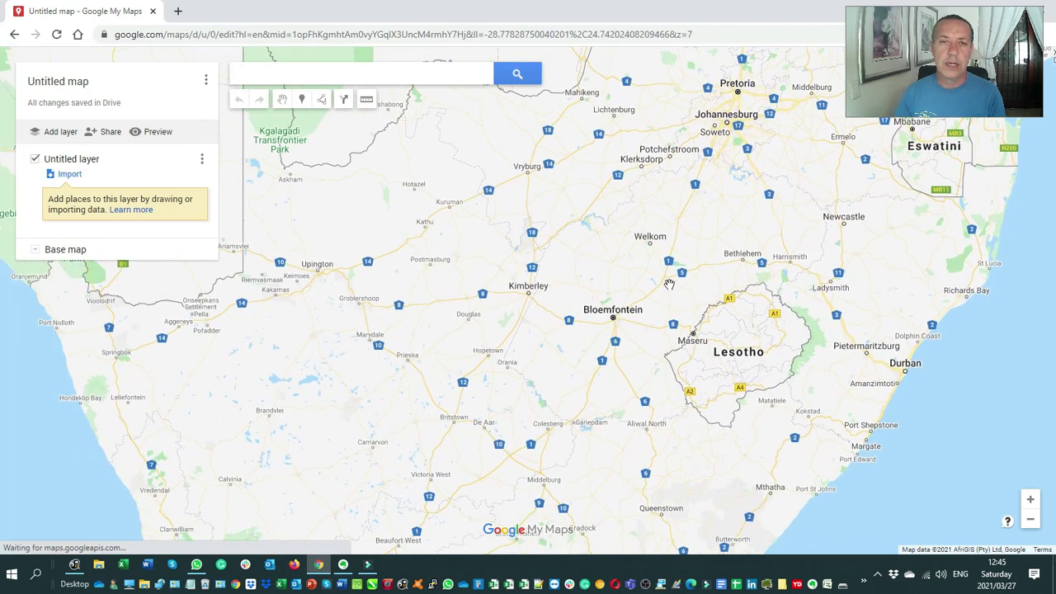
scroll(629, 302, "down", 1)
left_click_drag(630, 303, 587, 305)
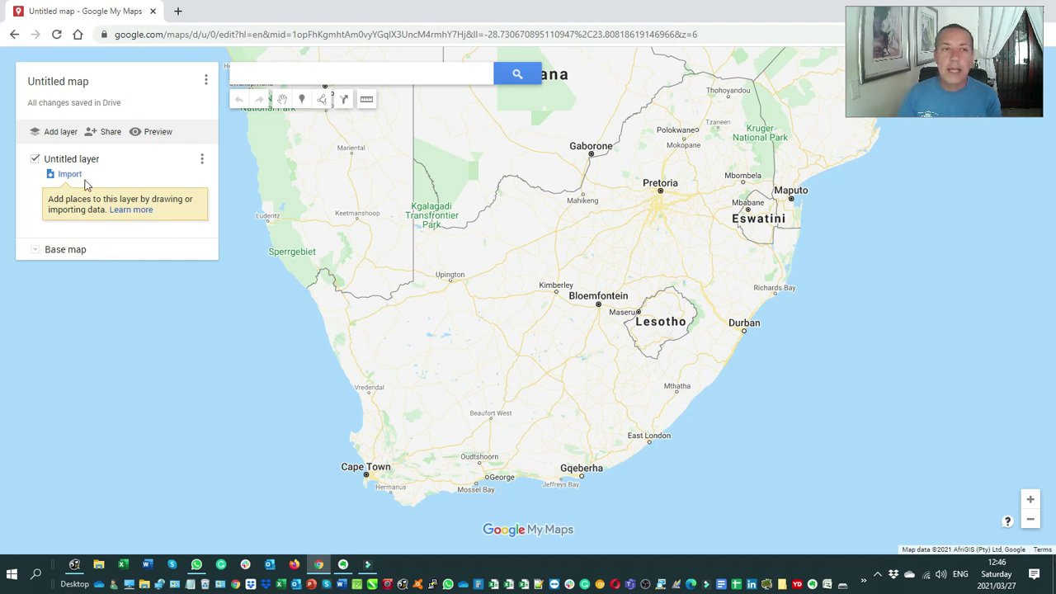
Add a second layer and try the Satellite base map around Johannesburg and Pretoria.
left_click(58, 138)
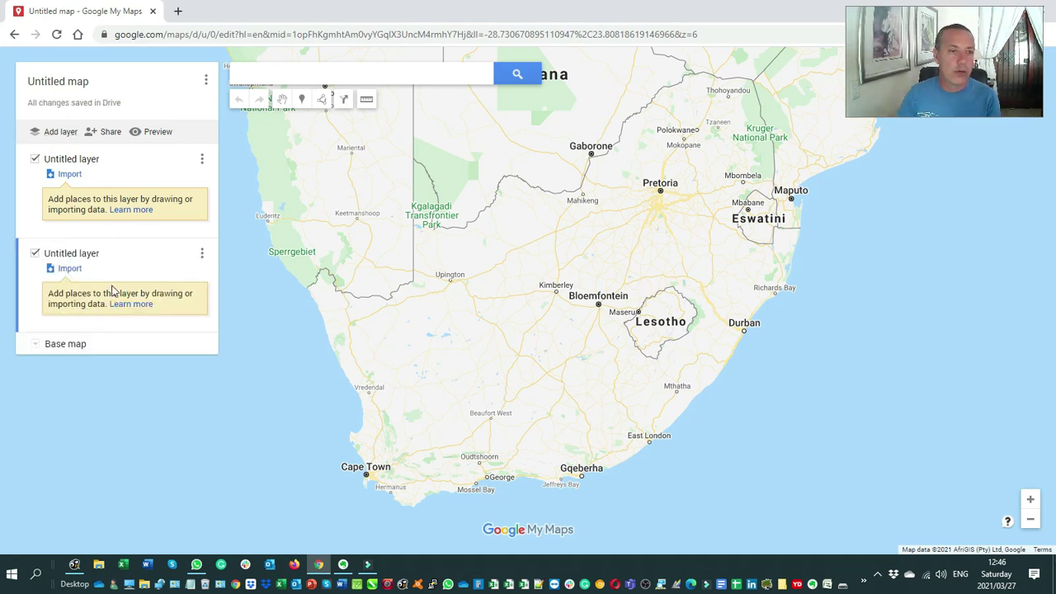
left_click(36, 346)
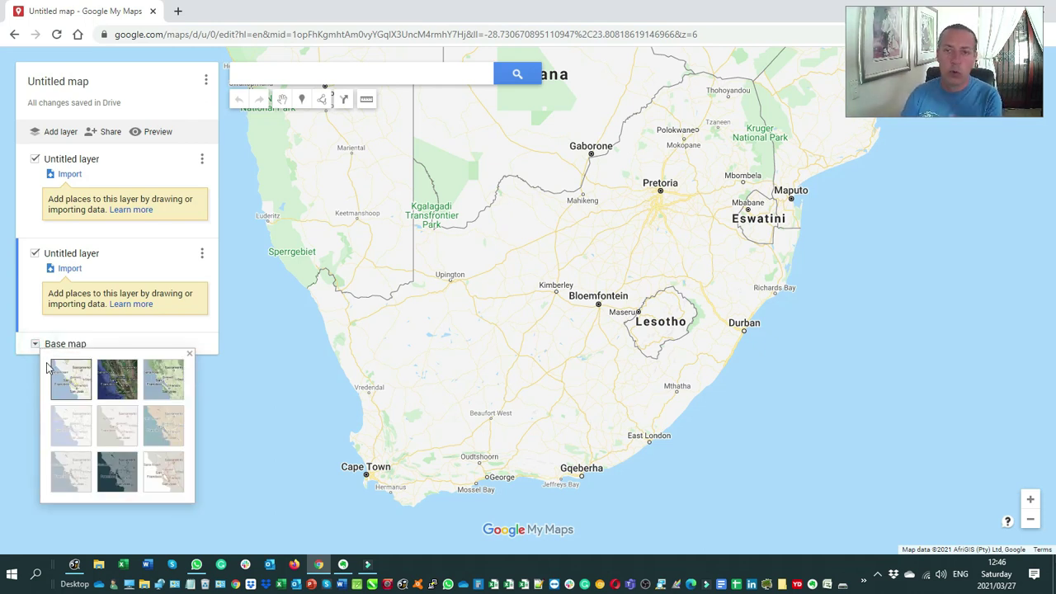
left_click(110, 396)
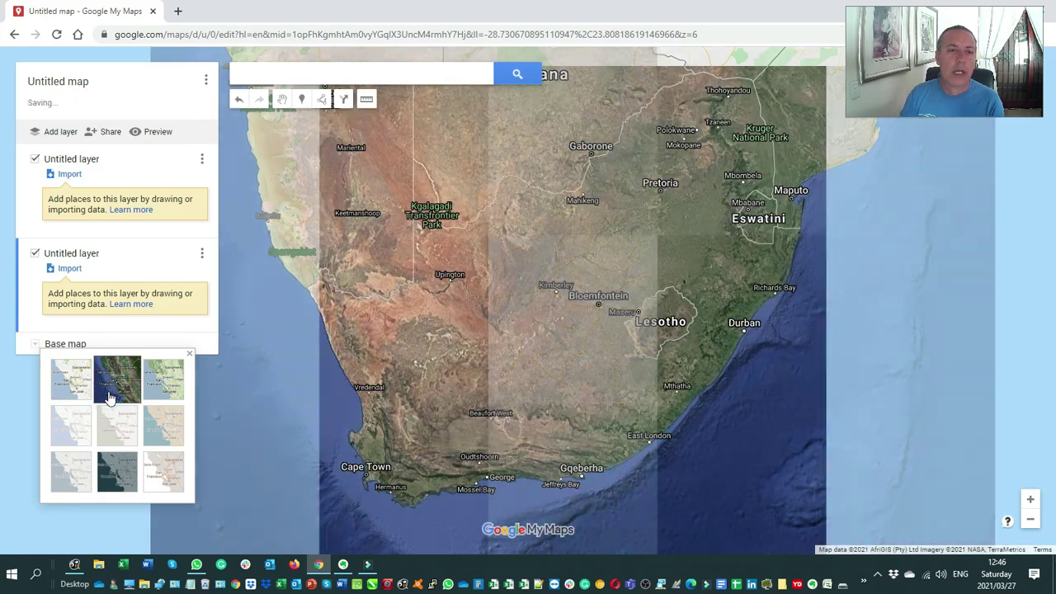
scroll(710, 248, "up", 1)
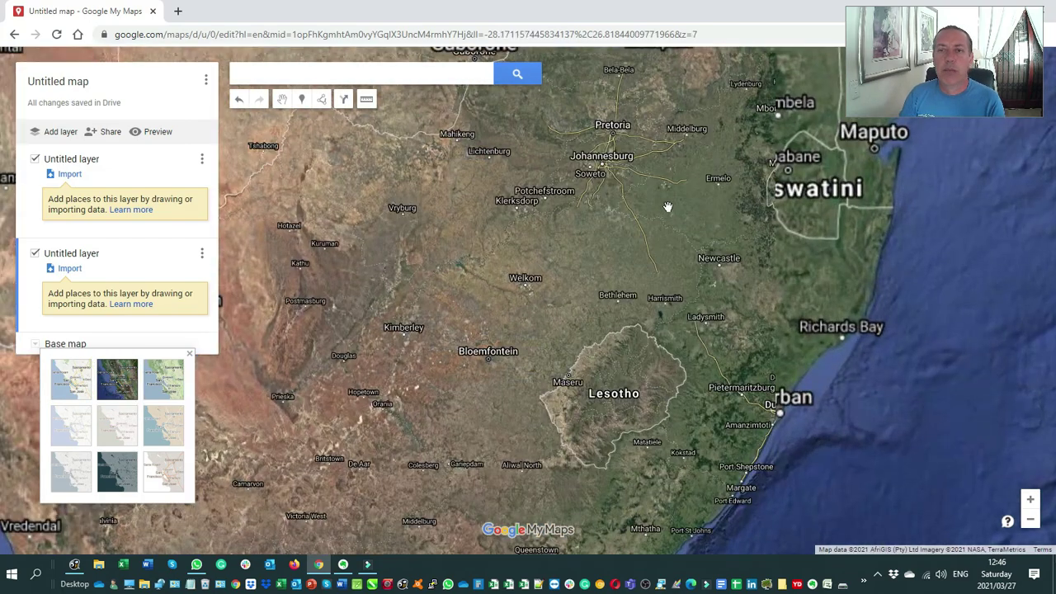
left_click_drag(666, 205, 675, 314)
scroll(627, 265, "up", 1)
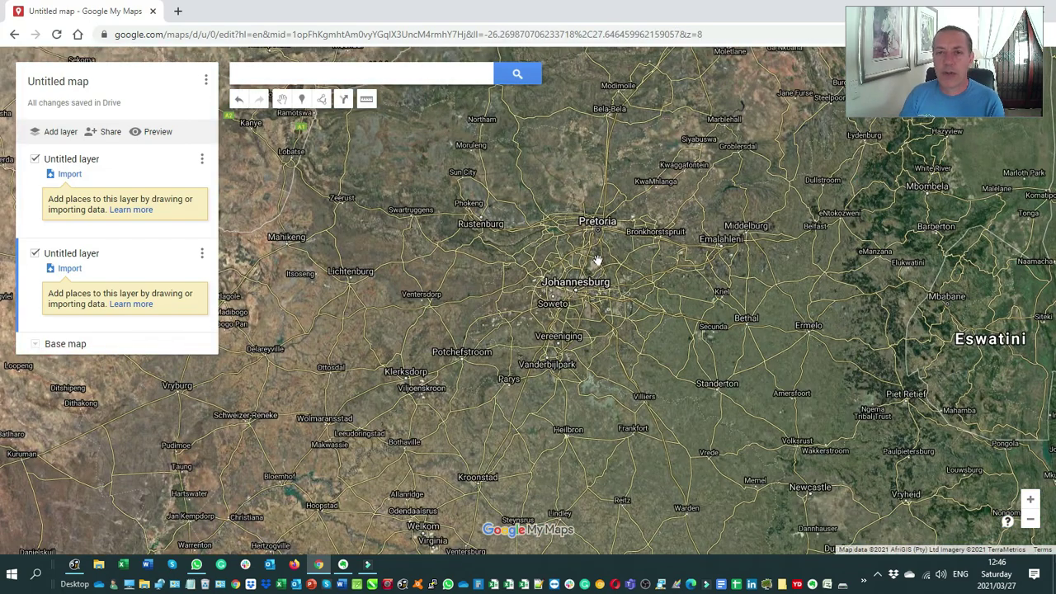
scroll(597, 261, "up", 1)
scroll(599, 253, "up", 1)
scroll(624, 232, "down", 1)
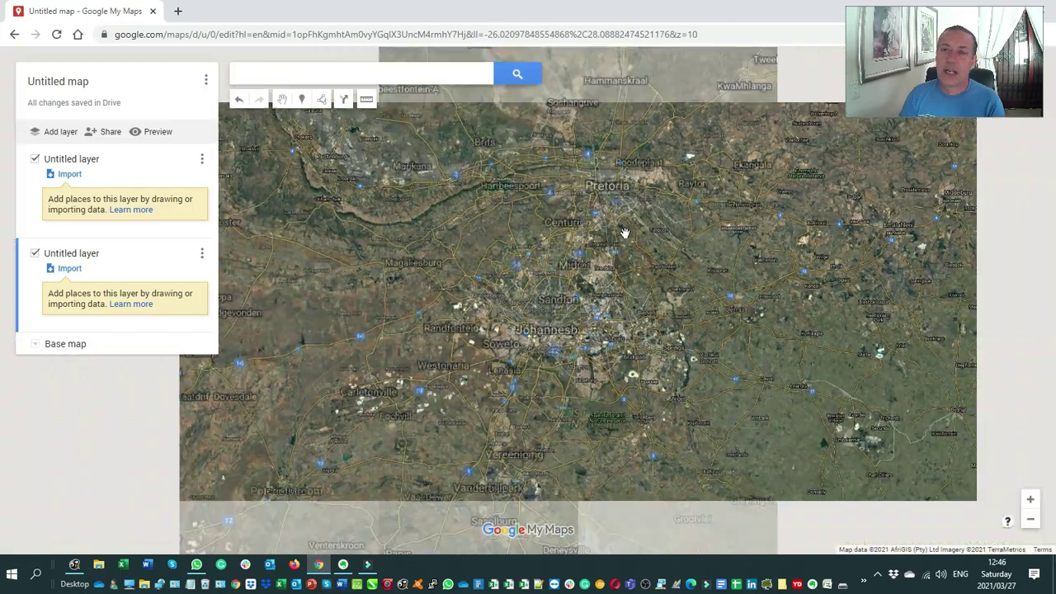
scroll(624, 233, "down", 1)
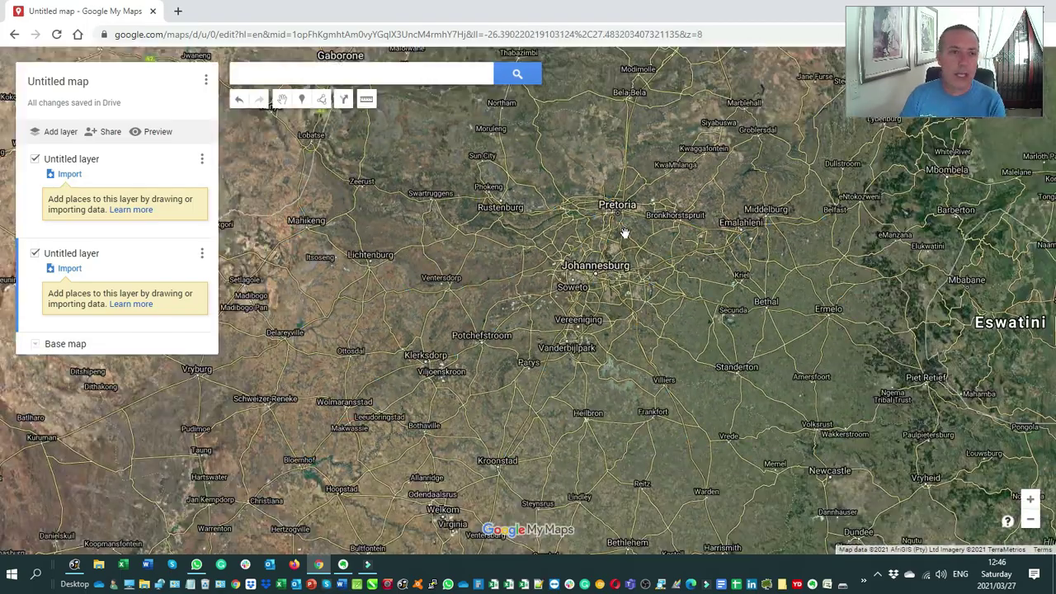
Compare the Terrain, Map and Satellite base maps, settling on Terrain.
left_click(35, 346)
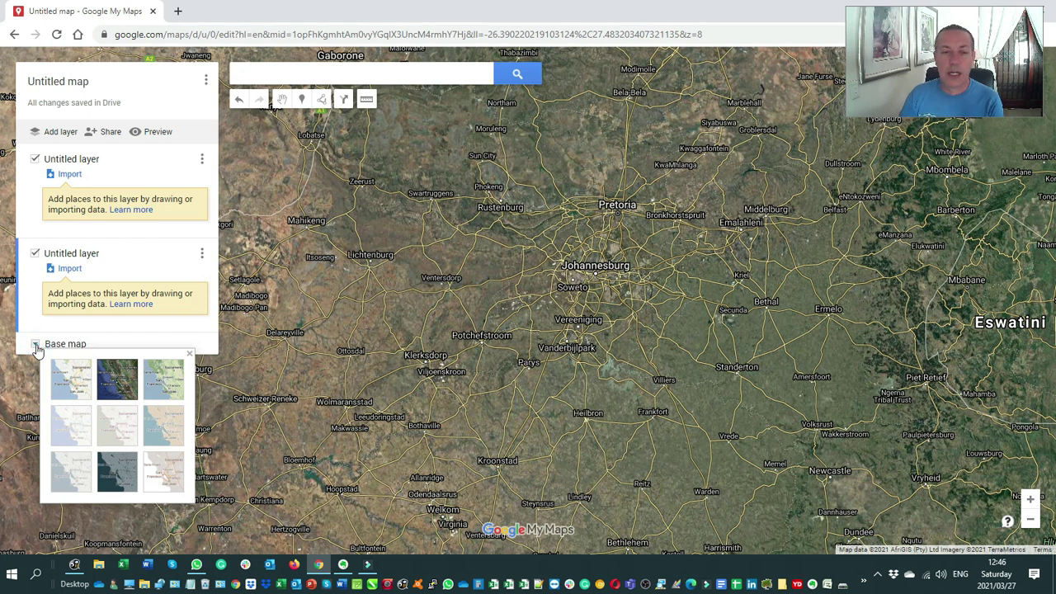
left_click(163, 380)
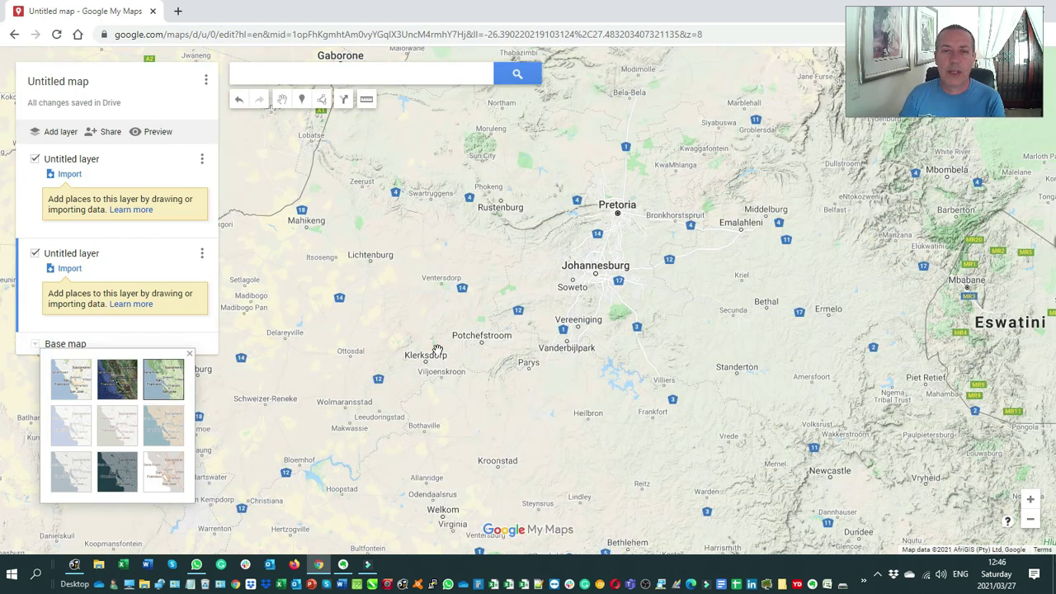
scroll(591, 212, "up", 2)
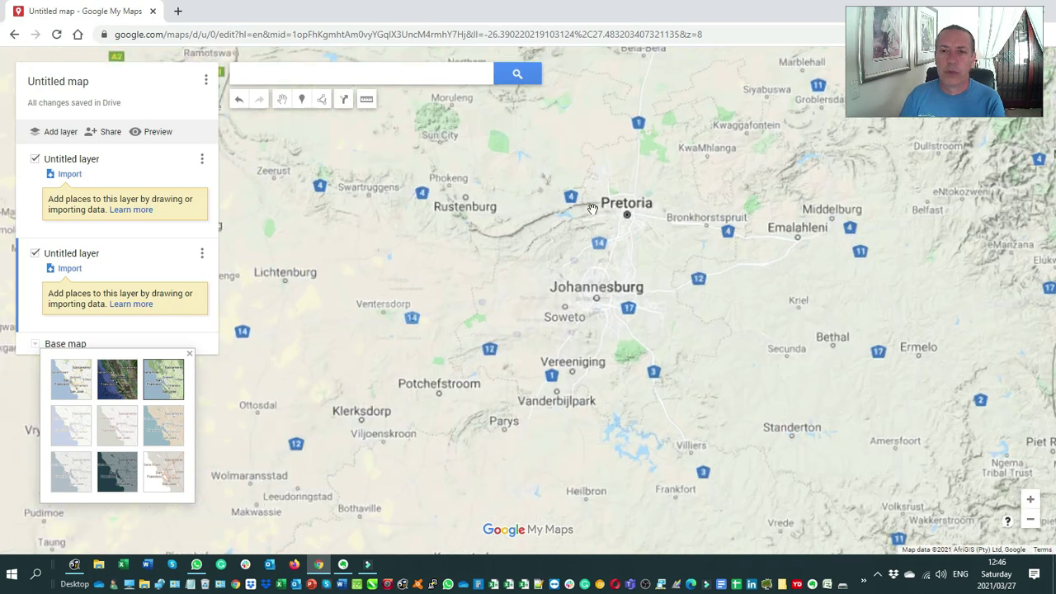
scroll(596, 218, "up", 1)
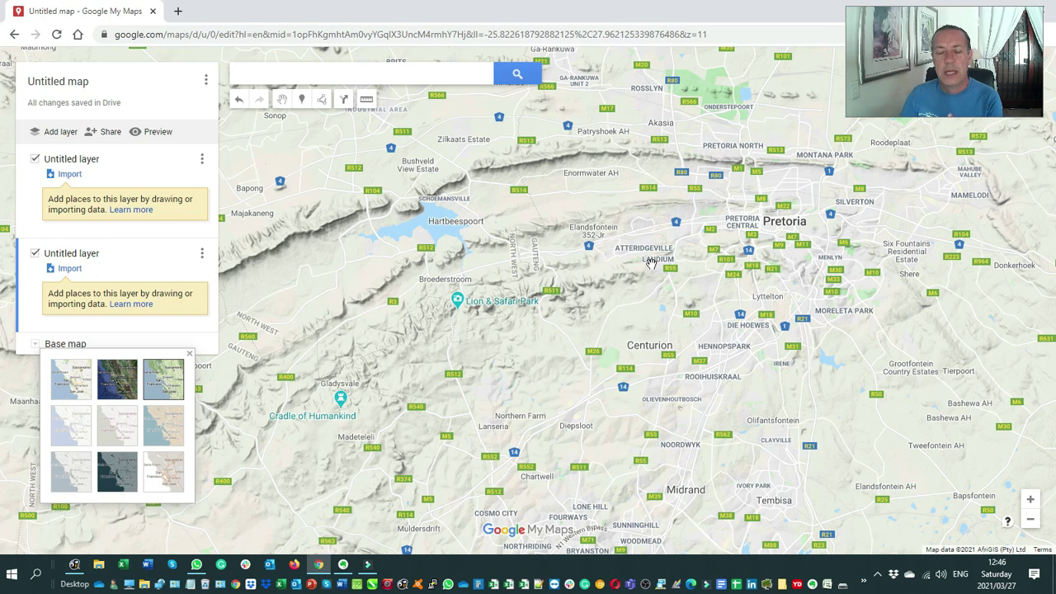
left_click(75, 384)
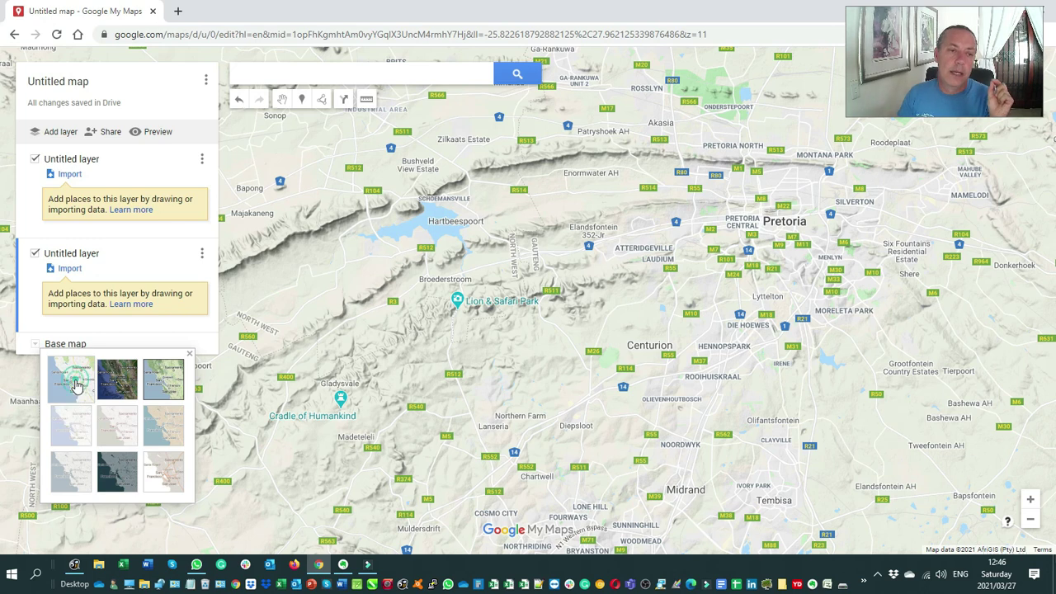
left_click(121, 388)
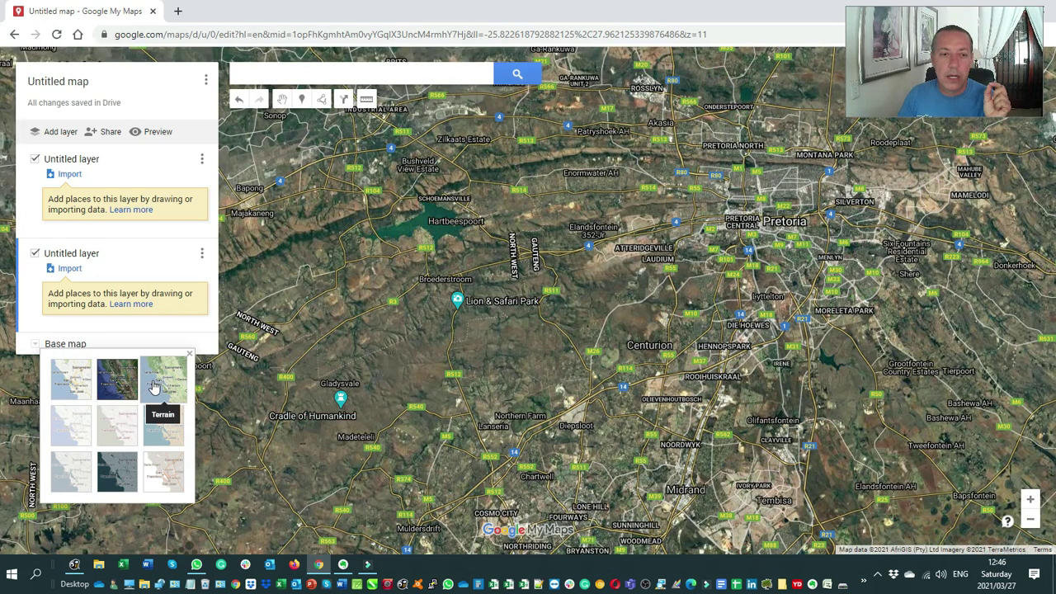
left_click(154, 386)
left_click(179, 344)
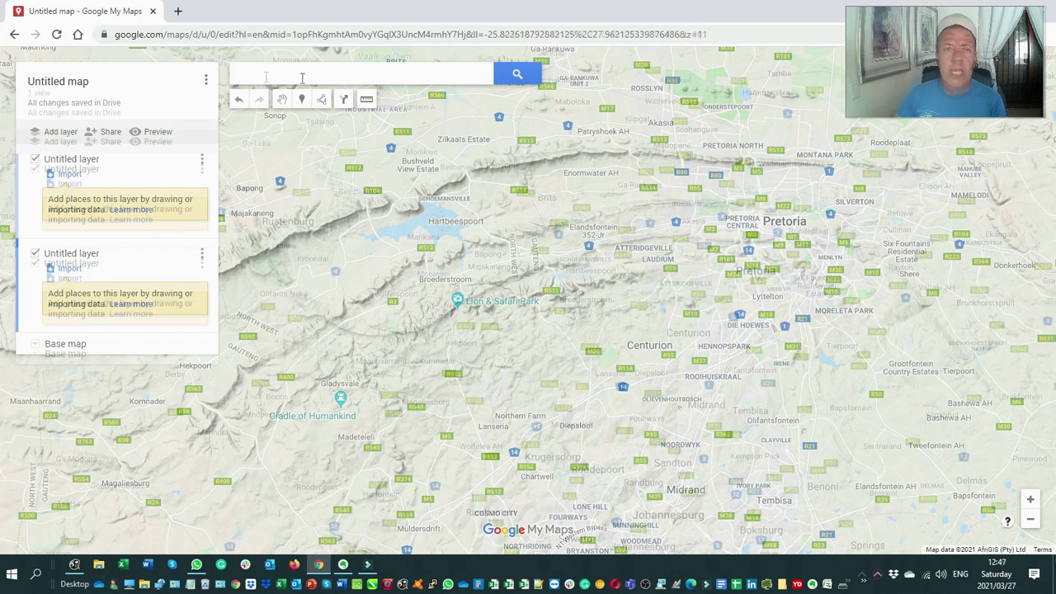
Search 'angie' and add Angie's G Spot in De Vlugt to the first Untitled layer.
left_click(302, 77)
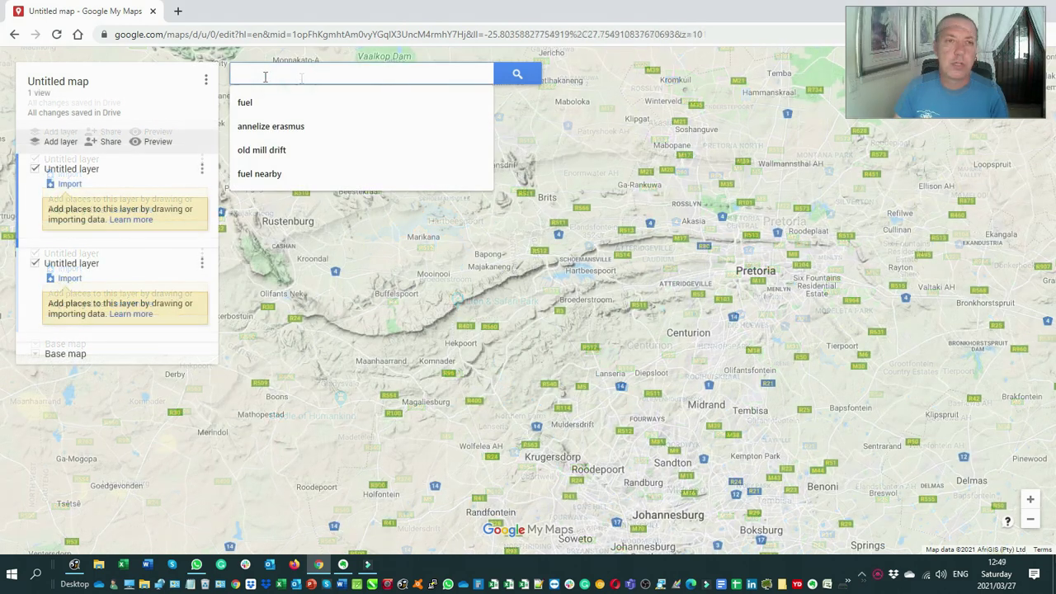
left_click(277, 85)
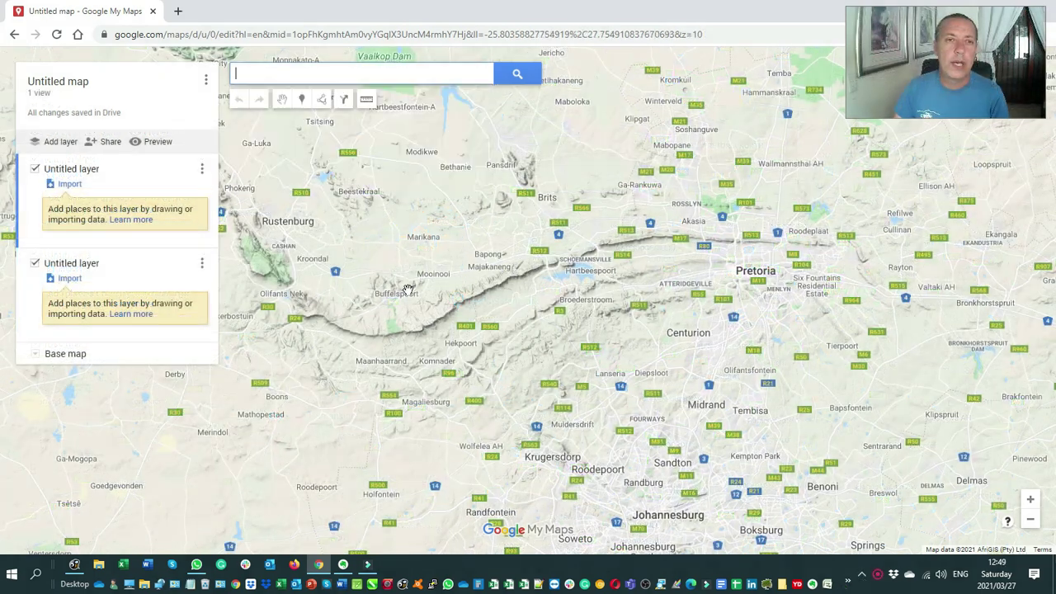
left_click(274, 77)
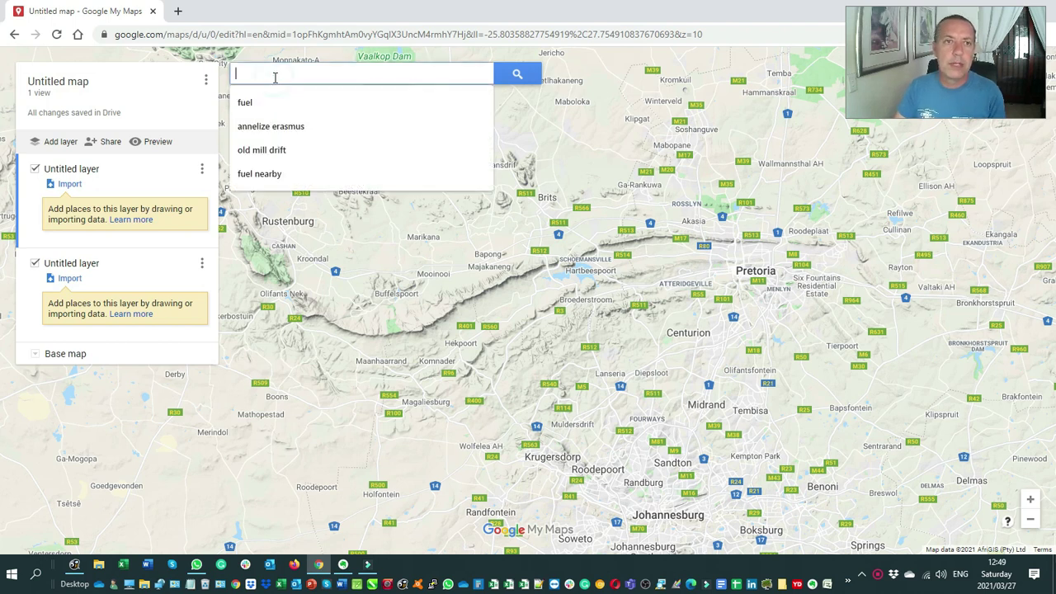
left_click(366, 262)
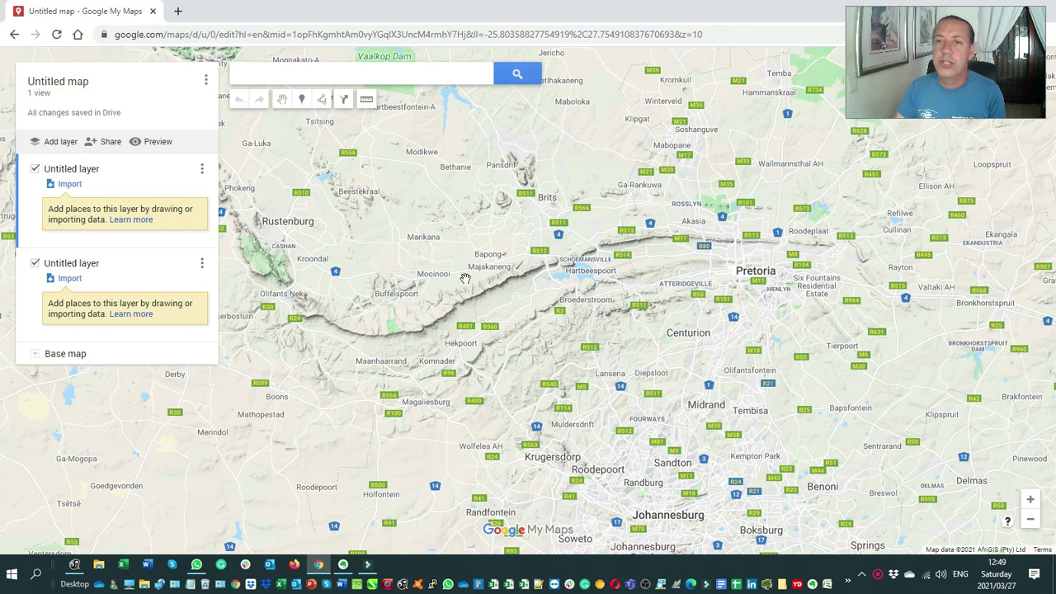
scroll(486, 300, "down", 1)
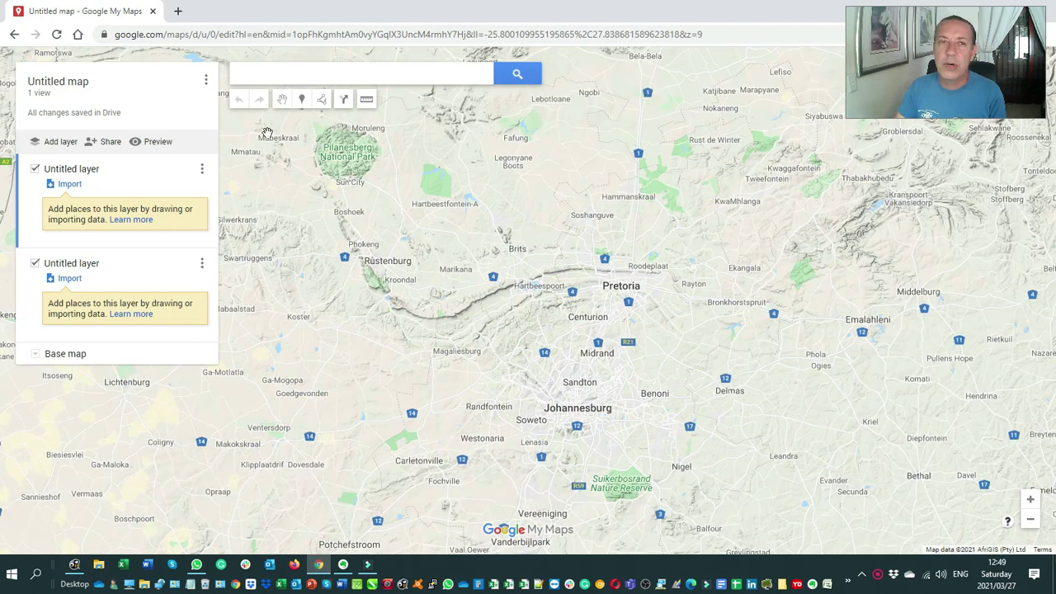
left_click(255, 73)
type("angie")
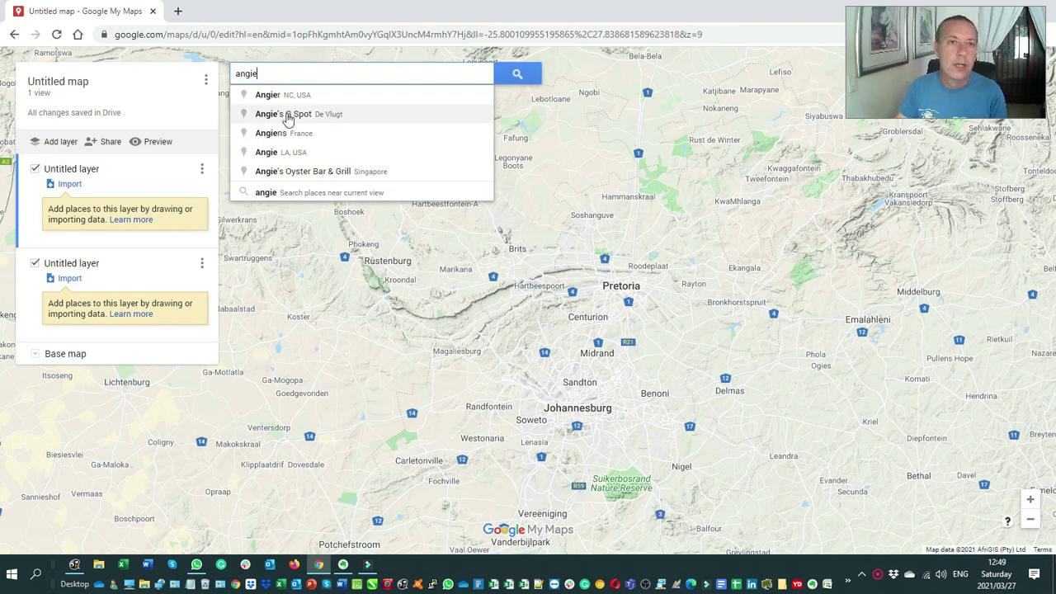
key("BackSpace")
key("BackSpace")
key("BackSpace")
key("BackSpace")
key("BackSpace")
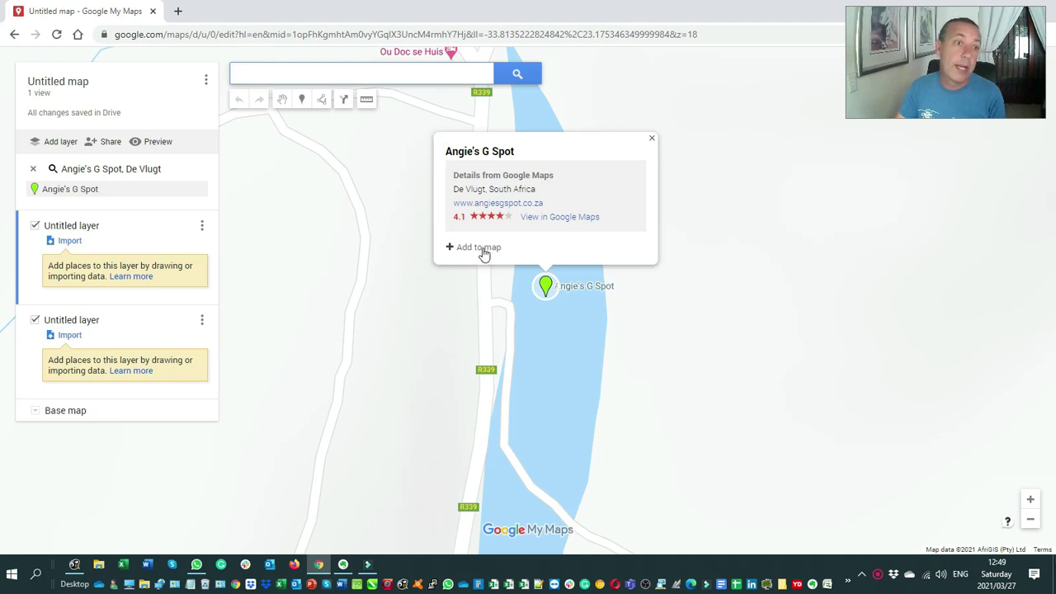
left_click(484, 250)
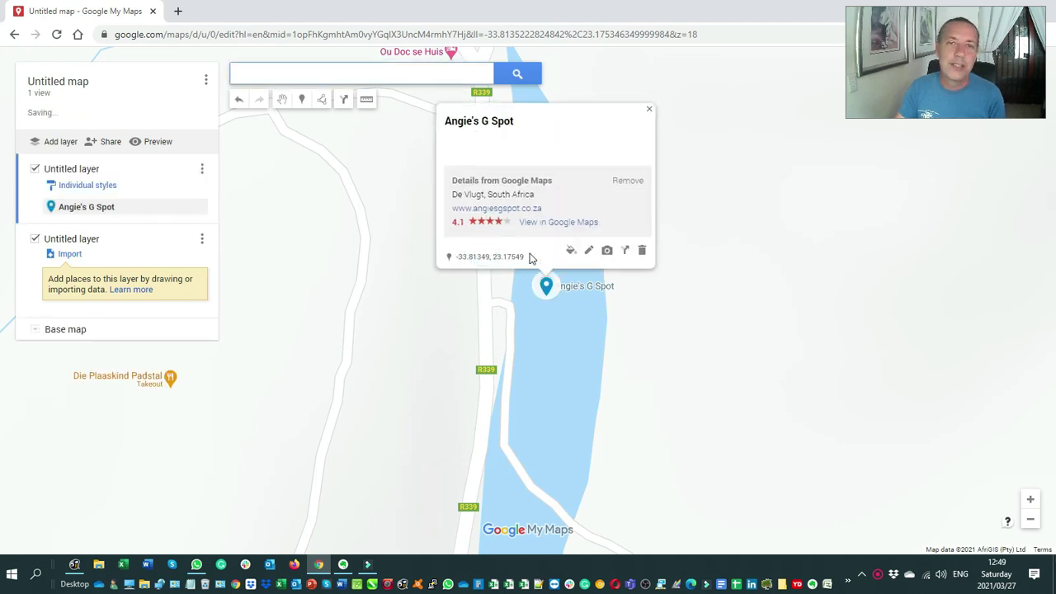
left_click(649, 109)
left_click(287, 74)
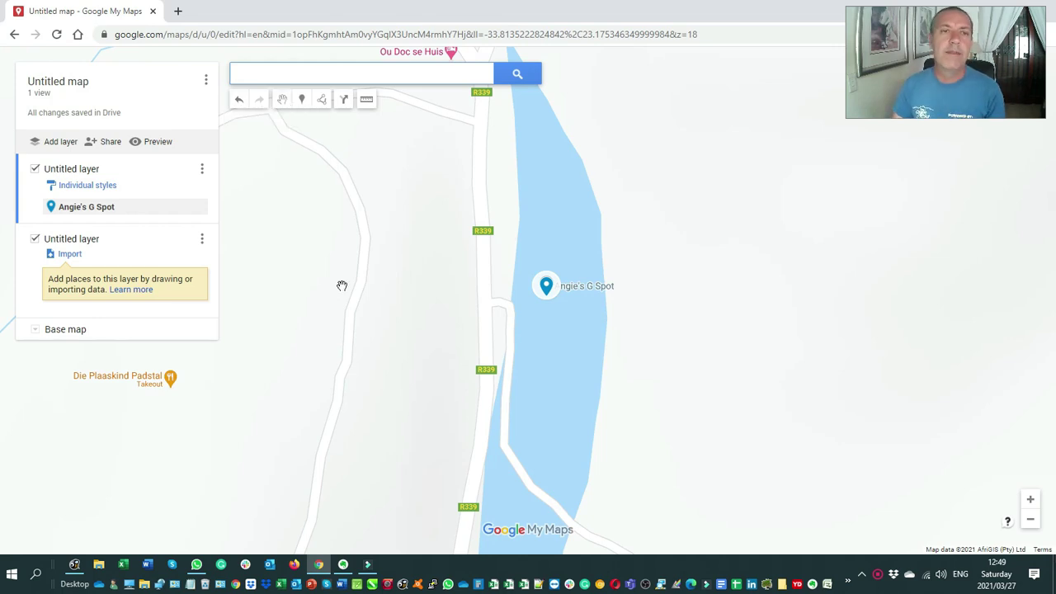
Zoom out and switch the base map from terrain to the plain Map style.
scroll(344, 285, "down", 3)
scroll(353, 297, "down", 2)
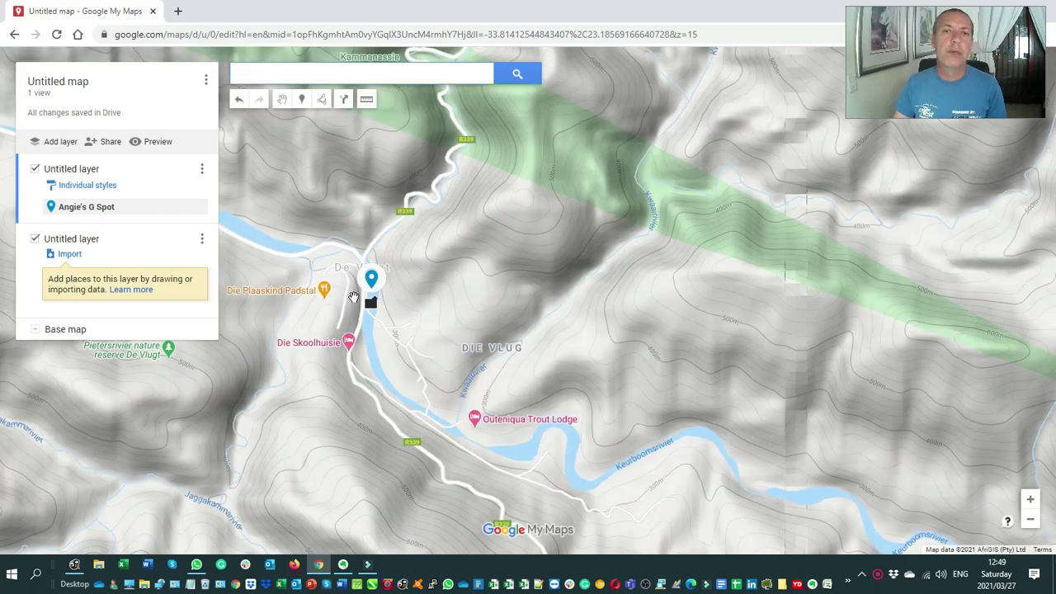
scroll(355, 307, "down", 3)
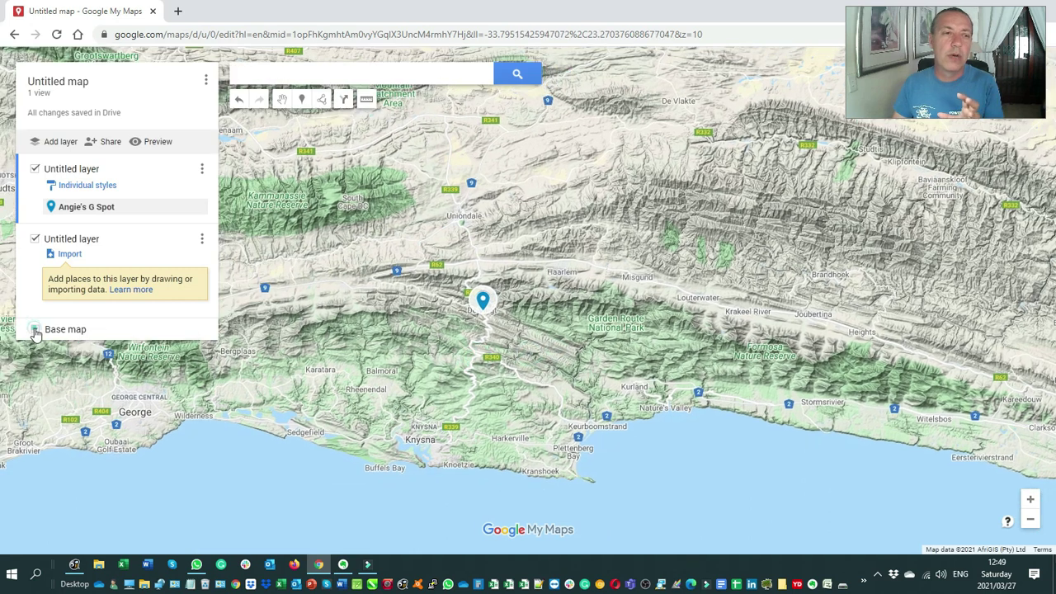
left_click(33, 330)
left_click(71, 364)
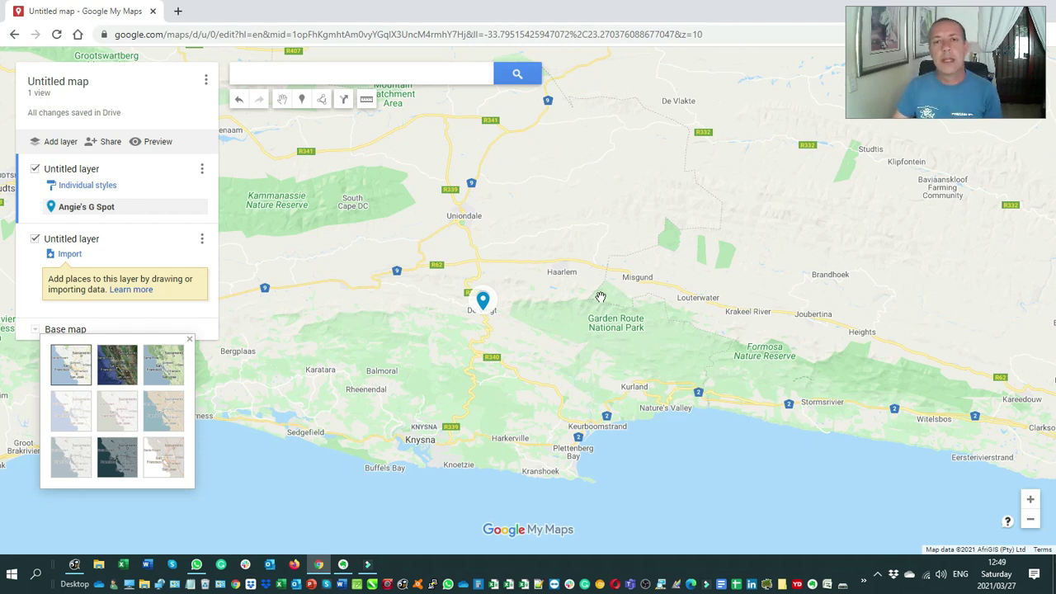
Pan north from the southern coast until Johannesburg, Pretoria and Gaborone are in view.
scroll(575, 307, "down", 1)
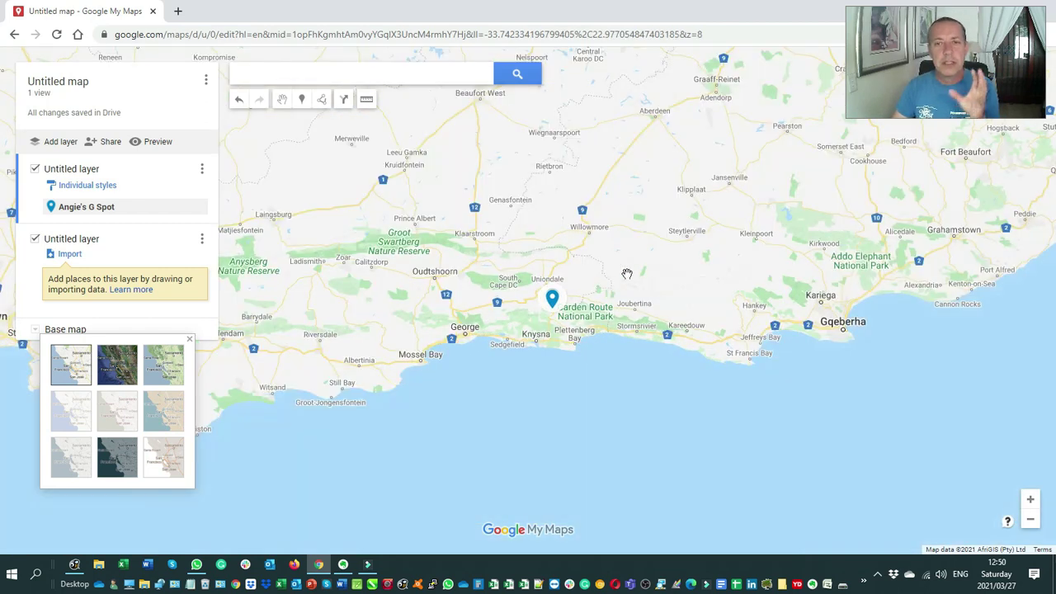
scroll(683, 189, "down", 1)
left_click_drag(683, 189, 586, 331)
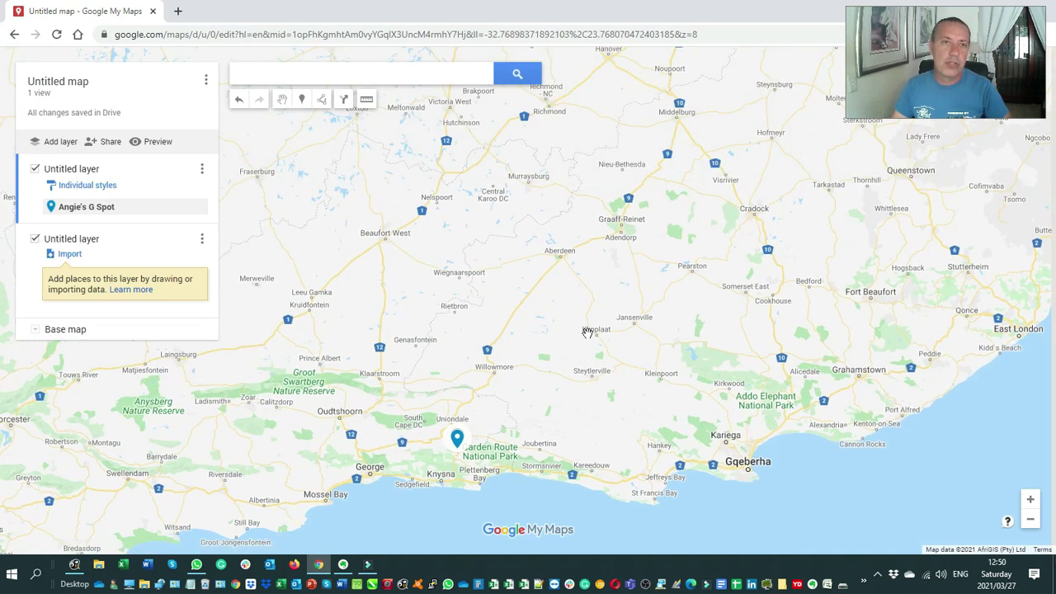
left_click(283, 100)
left_click_drag(379, 207, 585, 286)
scroll(523, 295, "down", 2)
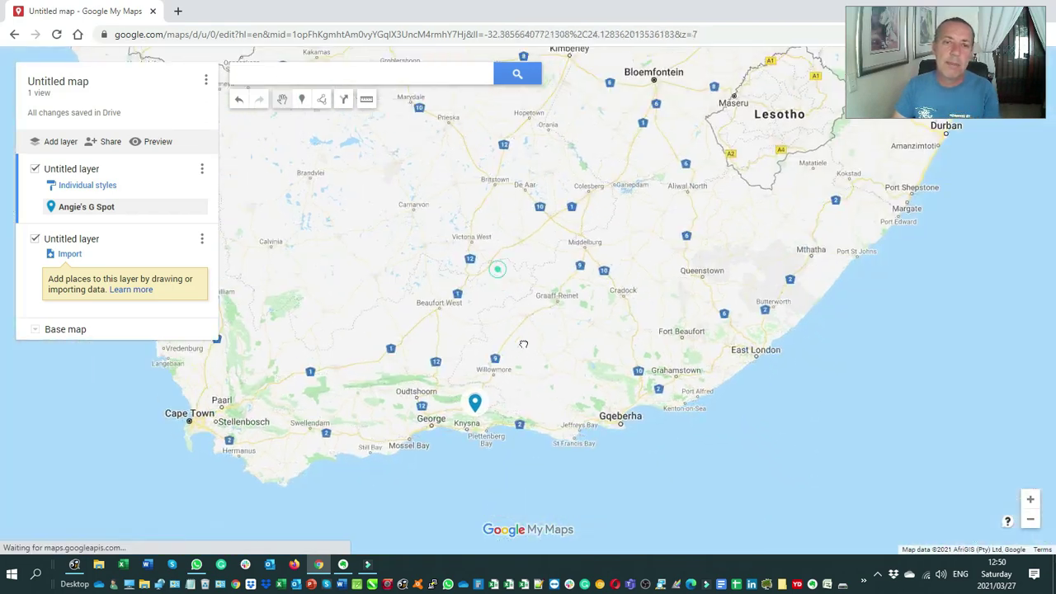
left_click_drag(517, 268, 479, 375)
left_click_drag(542, 236, 538, 318)
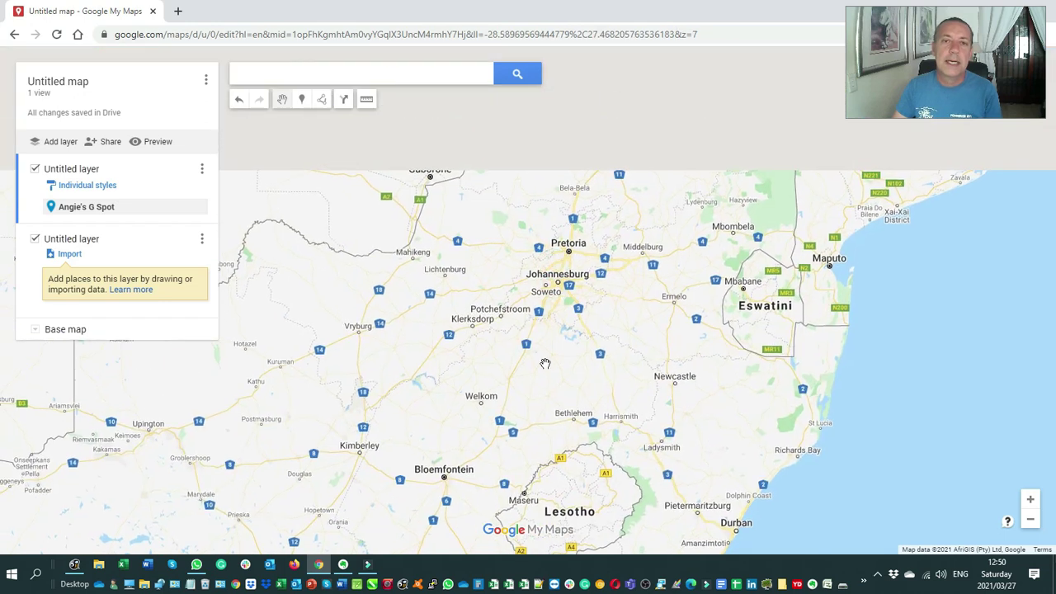
scroll(567, 318, "up", 1)
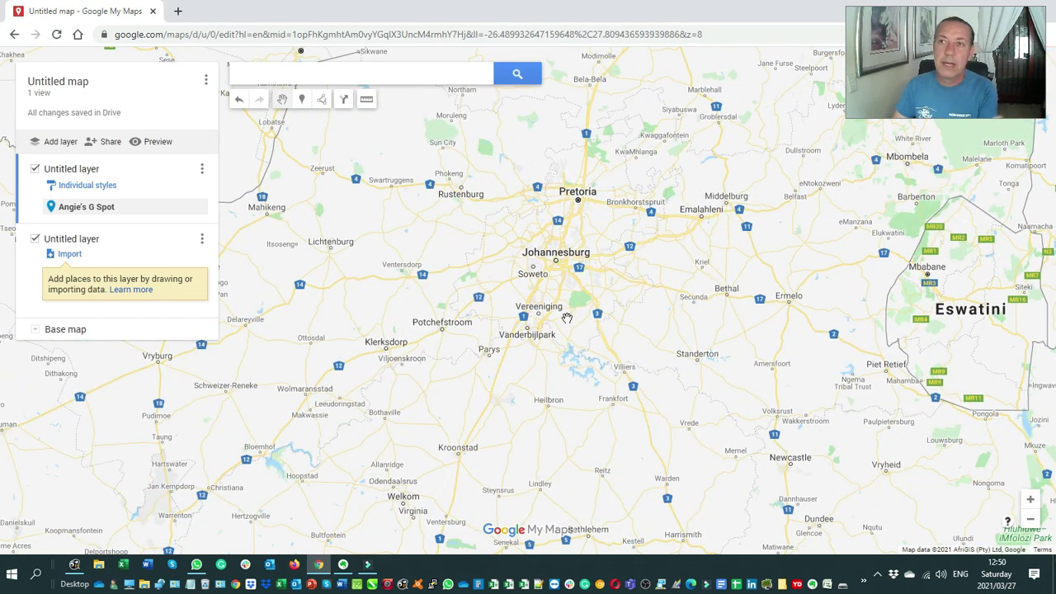
Drop a test marker west of Johannesburg, delete Point 2, and show the line drawing options.
left_click(302, 100)
left_click(431, 252)
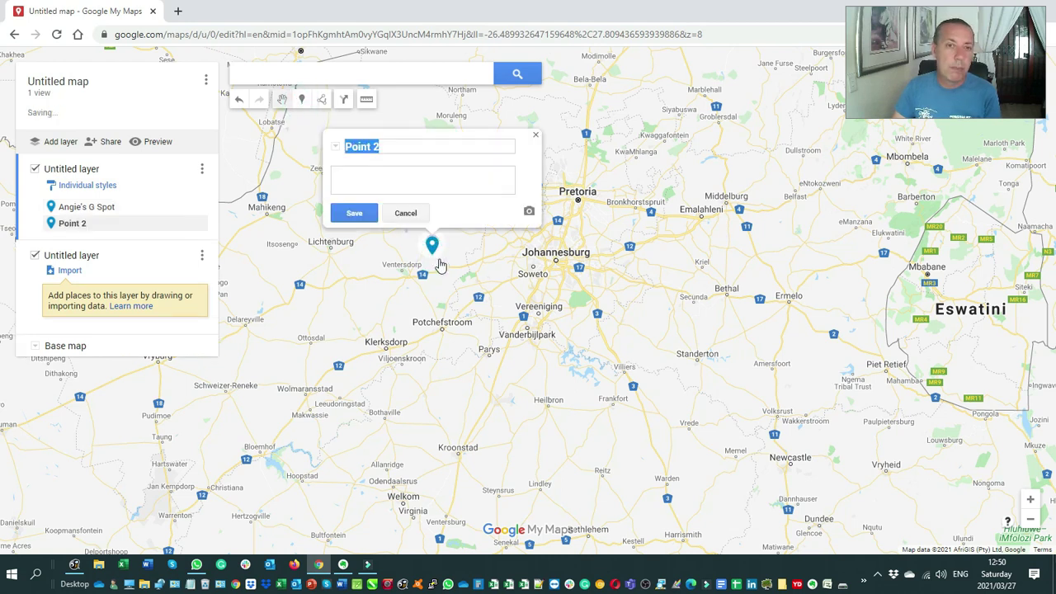
left_click(405, 212)
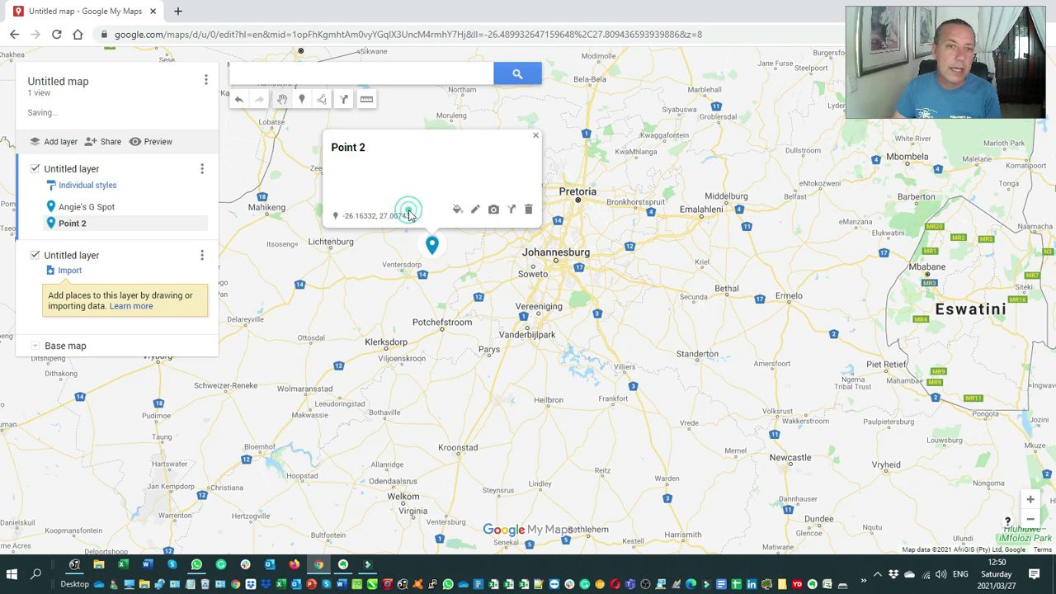
left_click(528, 209)
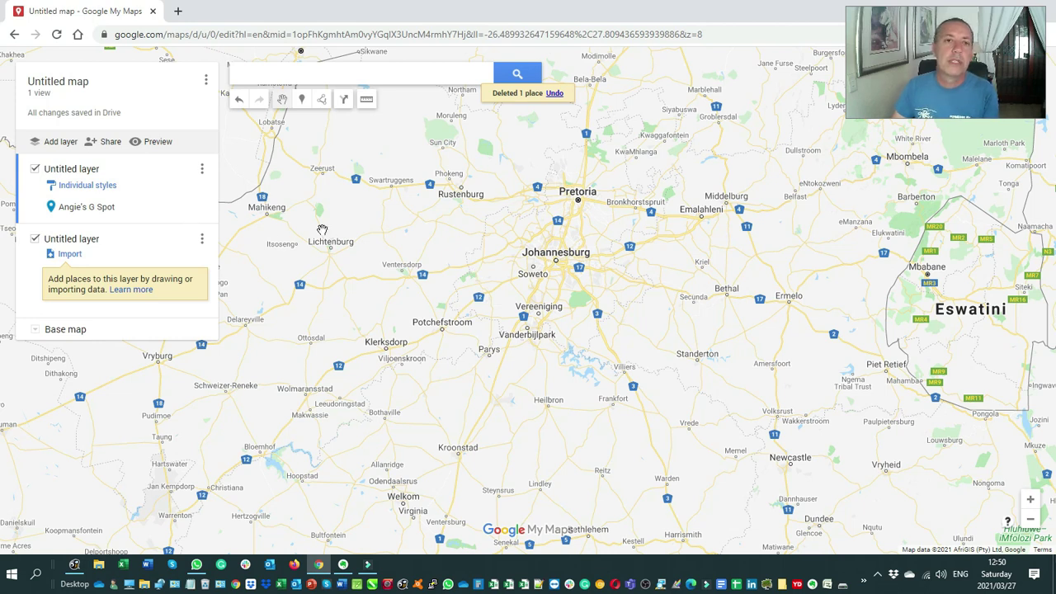
left_click(322, 100)
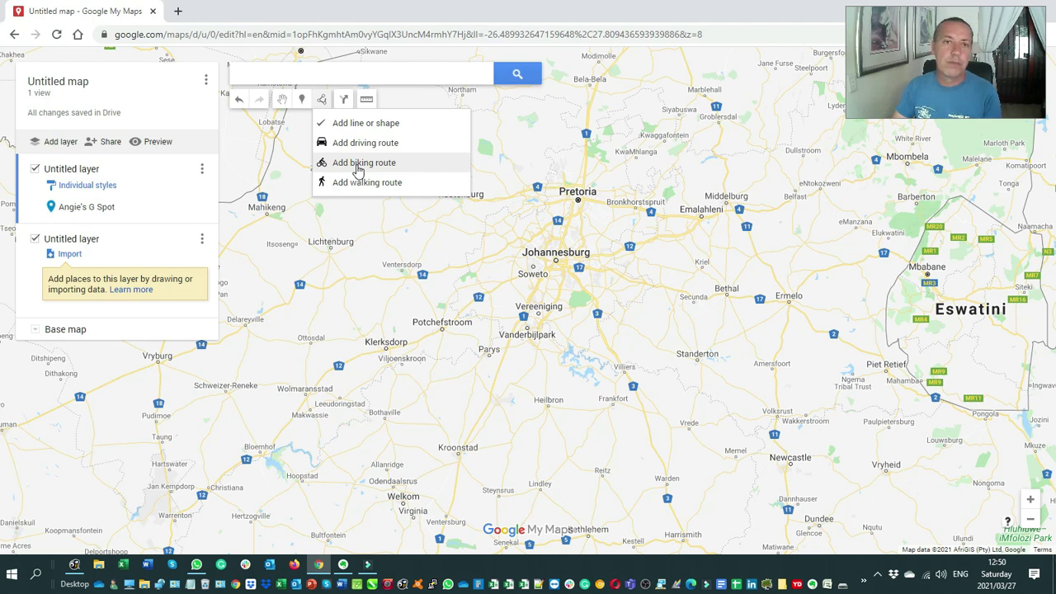
Begin a line near Ventersdorp and cancel it, then zoom and pan to frame all of South Africa.
left_click(384, 251)
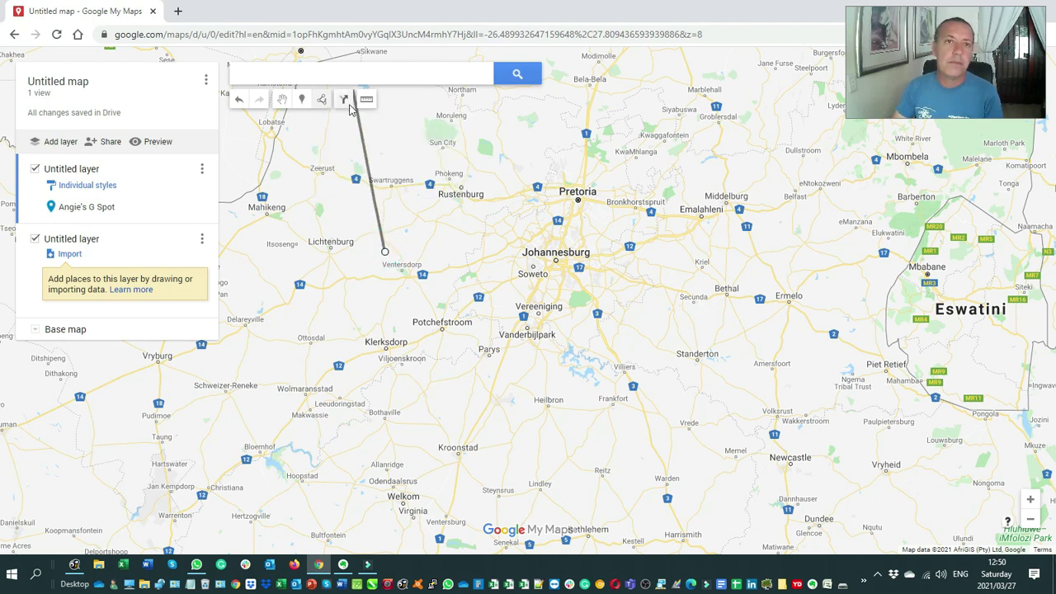
key("Escape")
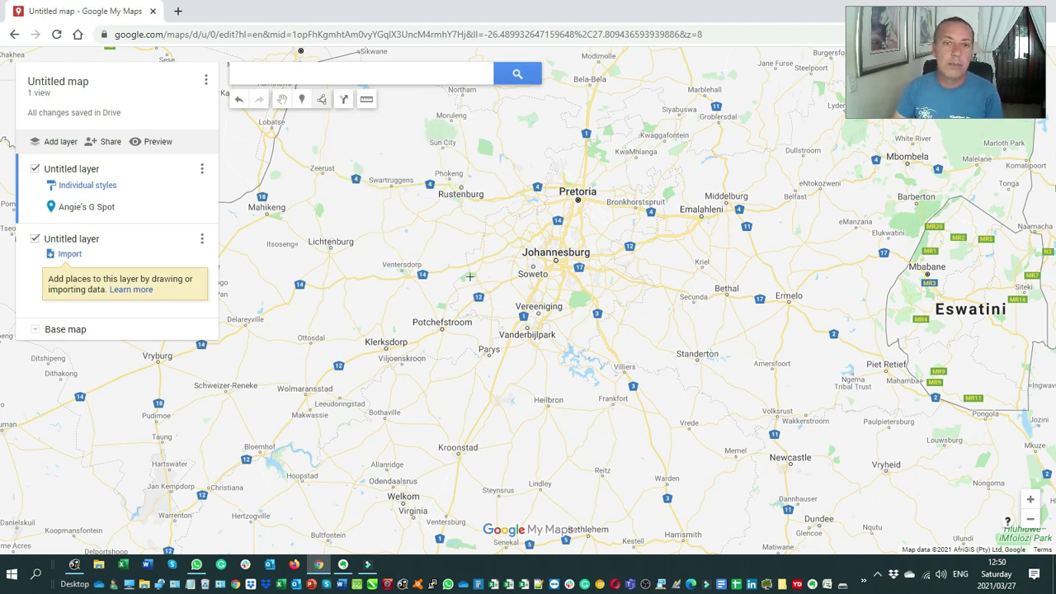
left_click(366, 99)
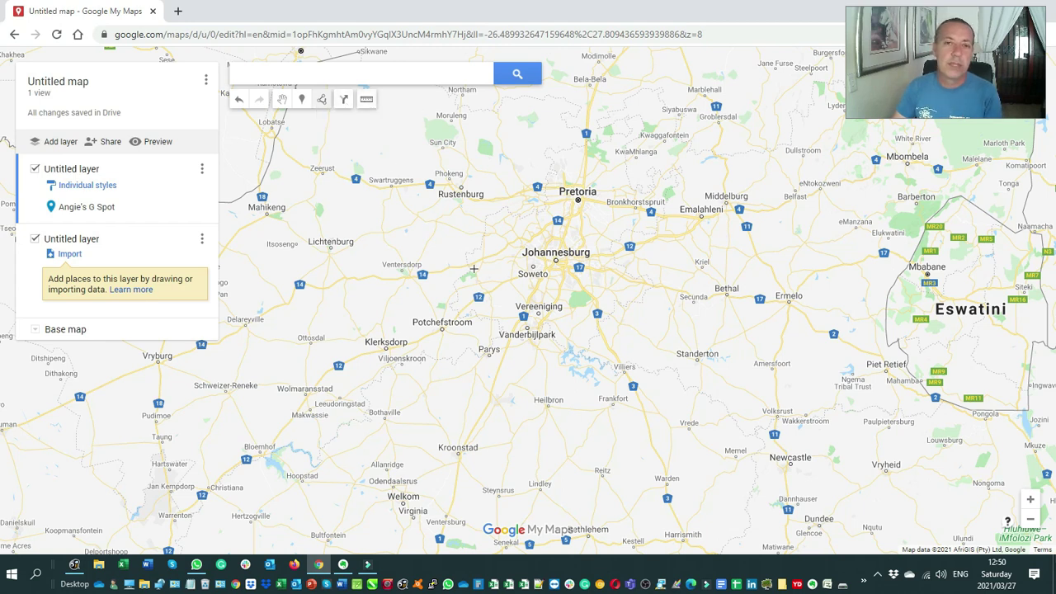
scroll(473, 268, "down", 2)
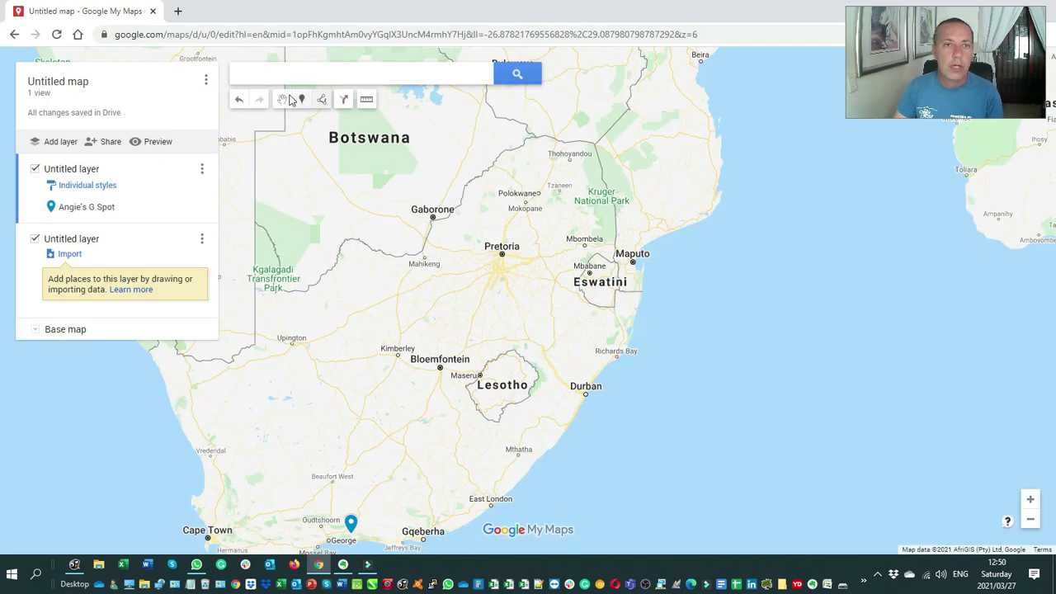
left_click(282, 99)
left_click_drag(396, 357, 545, 274)
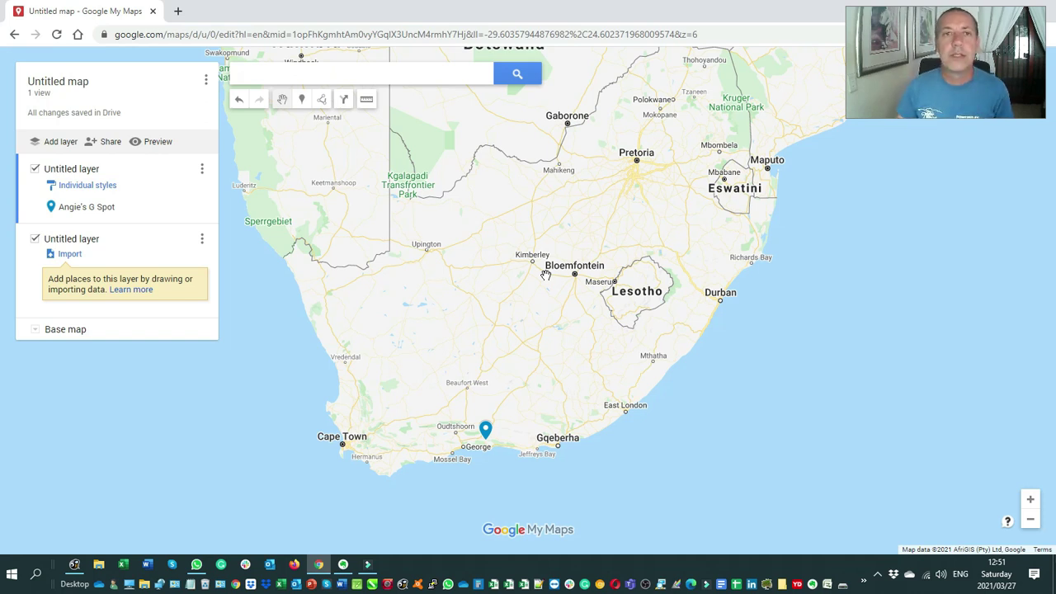
Measure a path from Pretoria to near George, then west toward Oudtshoorn.
left_click(366, 99)
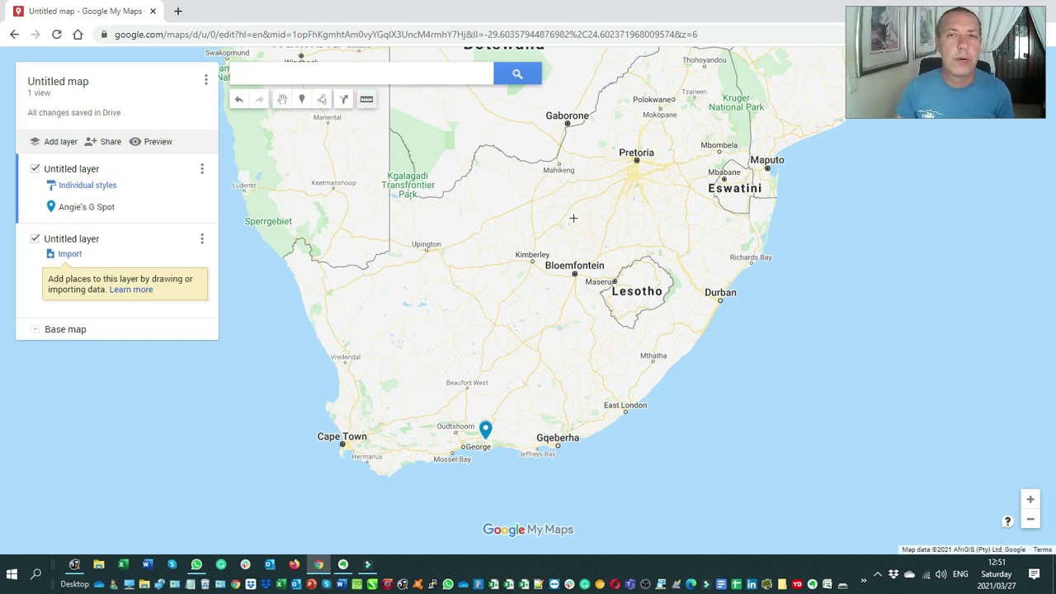
left_click(633, 162)
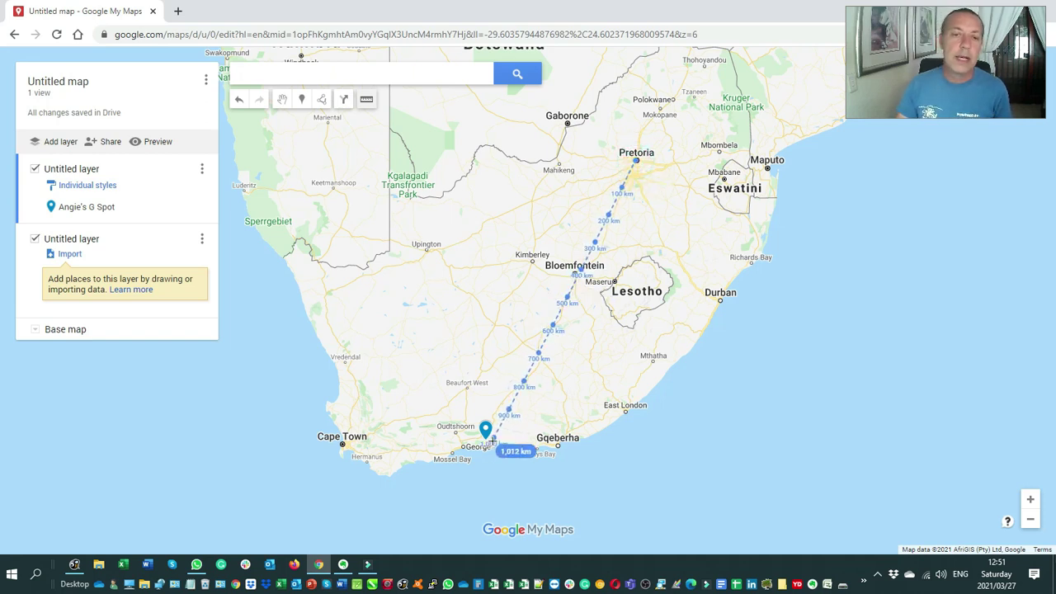
left_click(495, 435)
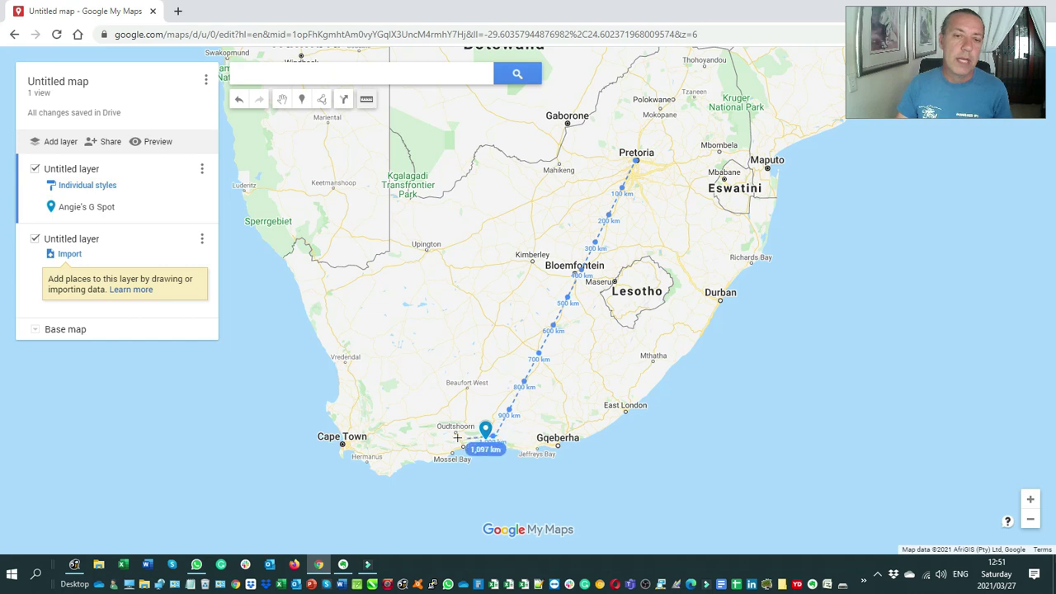
left_click(428, 427)
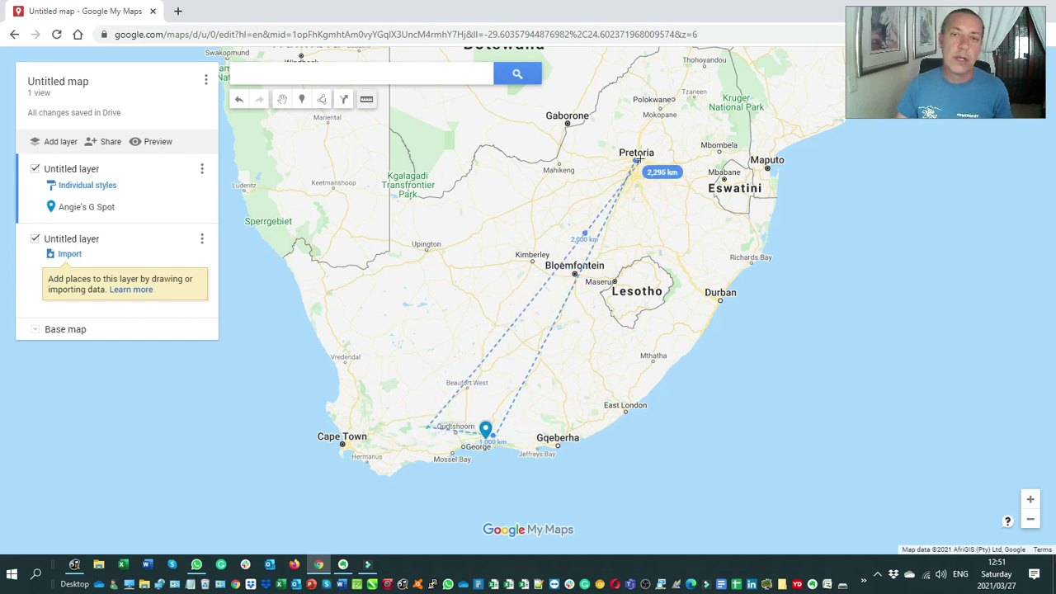